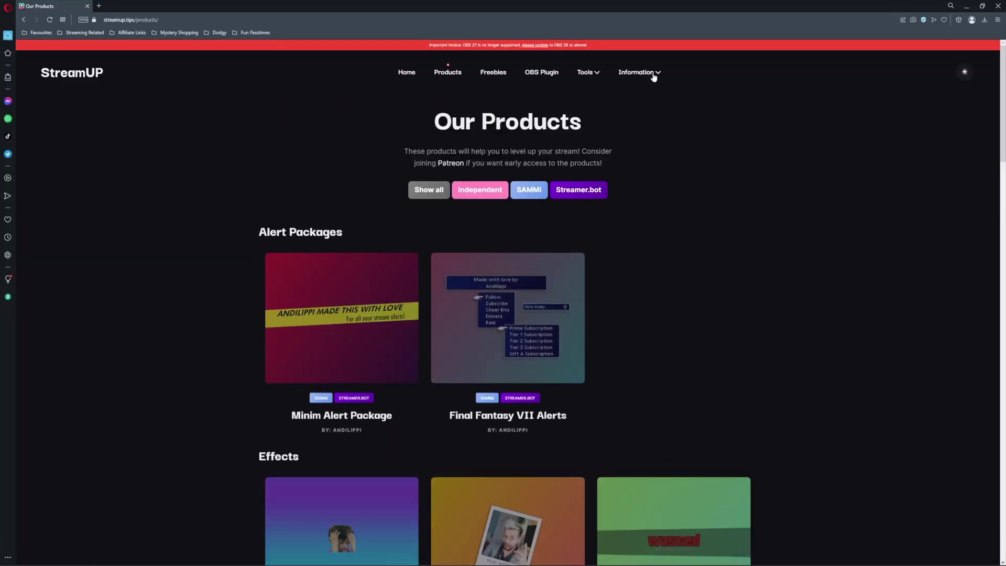
Scroll to Widgets and download the Minim Prediction widget from its StreamUP product page.
scroll(503, 314, down, 8)
scroll(503, 314, down, 15)
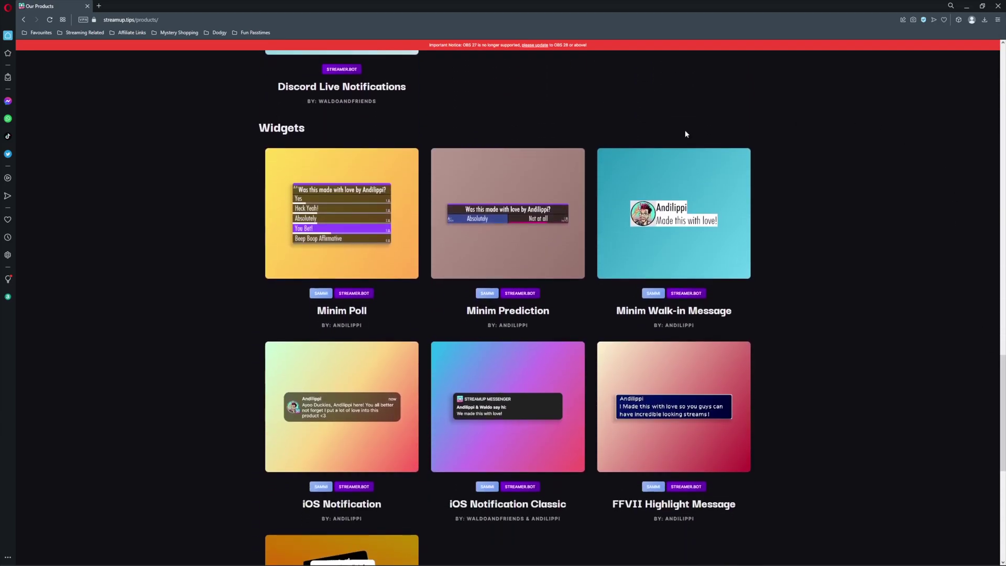
click(505, 226)
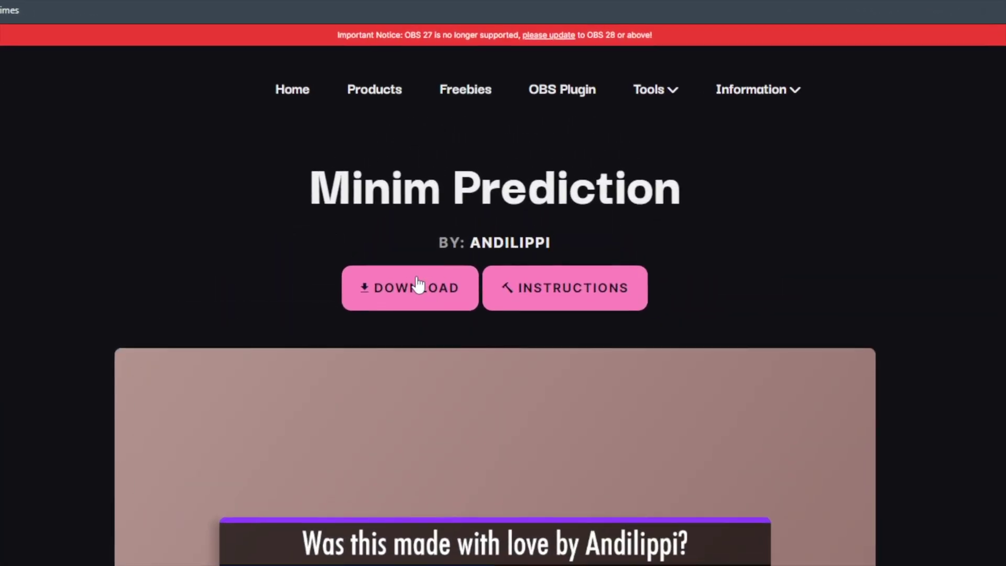
click(417, 285)
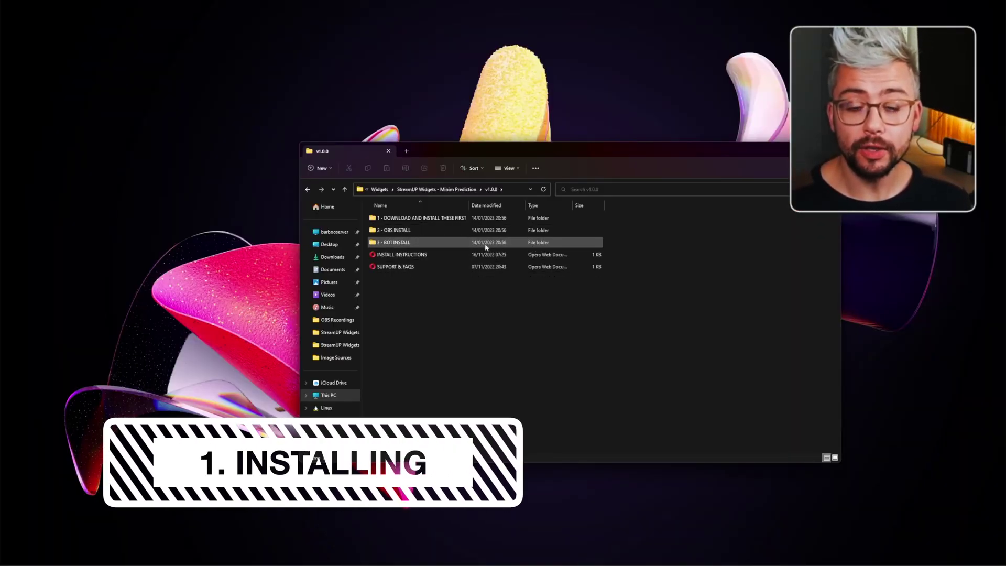
Open the '1 - DOWNLOAD AND INSTALL THESE FIRST' folder and download the Futura font.
click(421, 219)
double_click(421, 219)
double_click(392, 219)
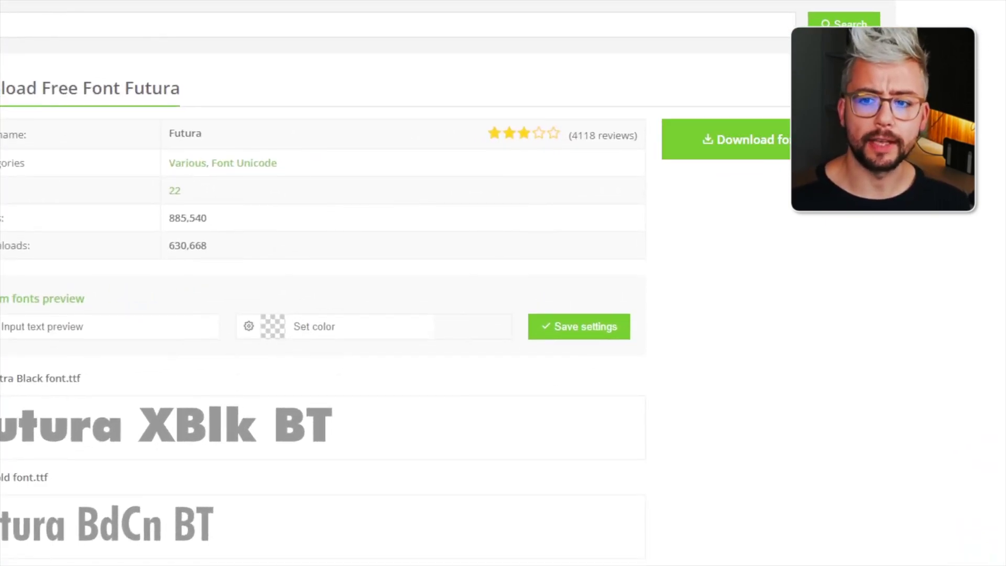
click(731, 150)
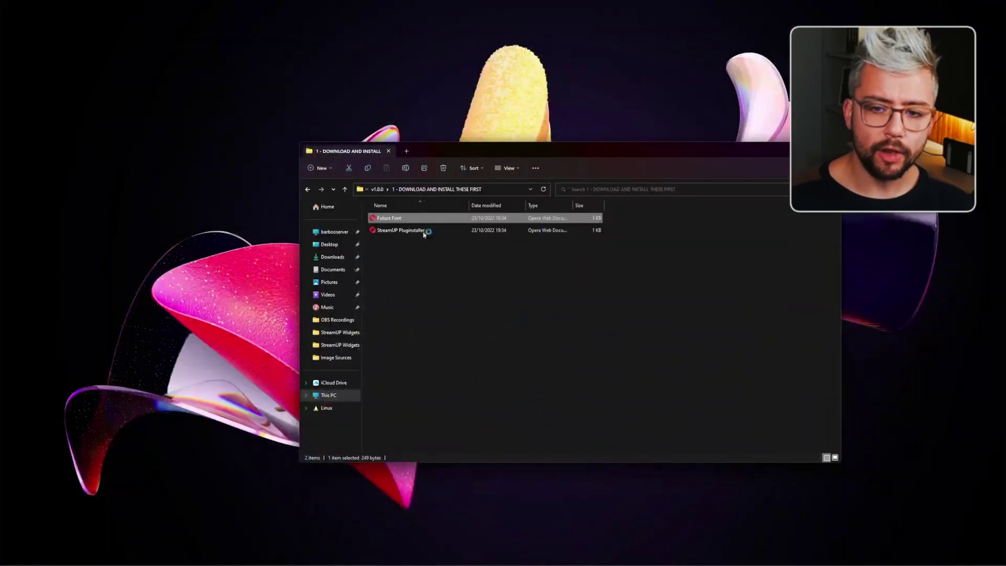
Open the StreamUP Pluginstaller link and go to its Ko-fi download page.
click(386, 231)
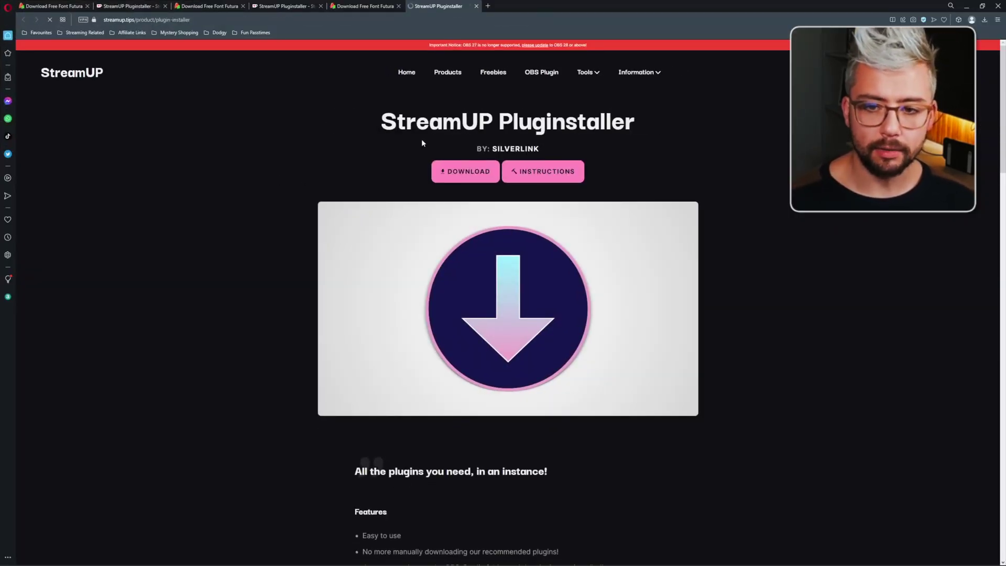
click(458, 177)
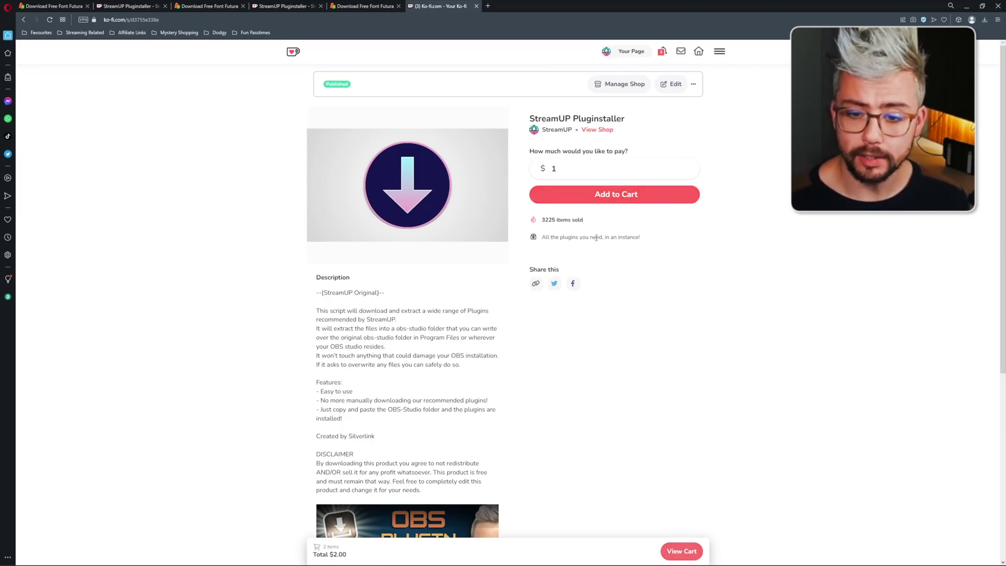
scroll(508, 369, down, 5)
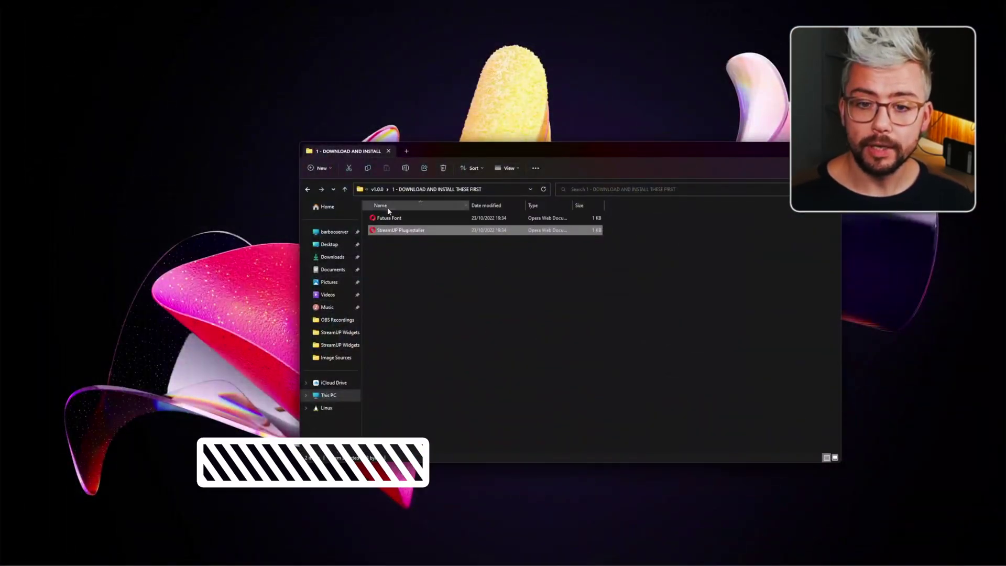
Load the Minim Prediction .StreamUP file from v1.0.0 > '2 - OBS INSTALL' via Tools > StreamUP.
click(555, 557)
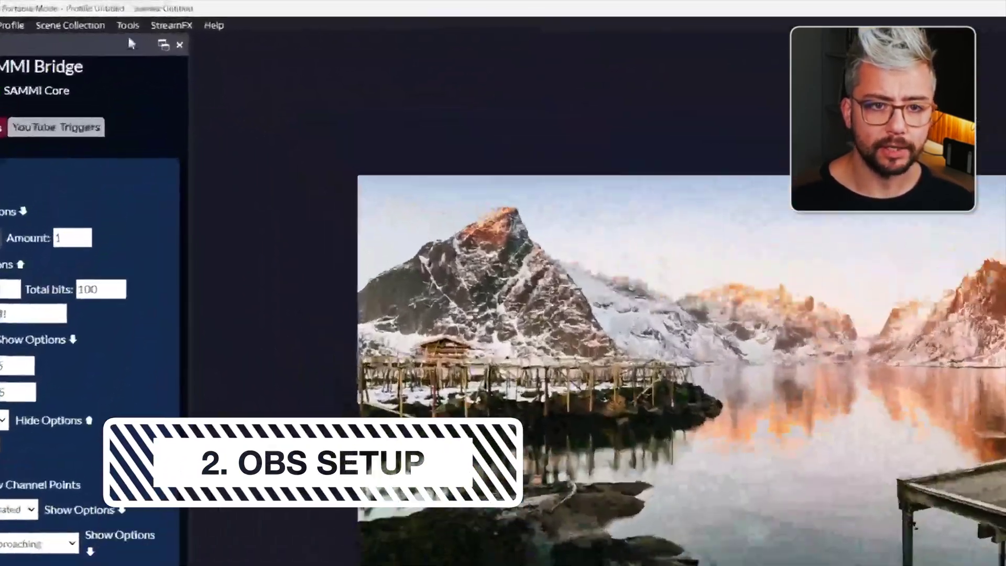
click(135, 10)
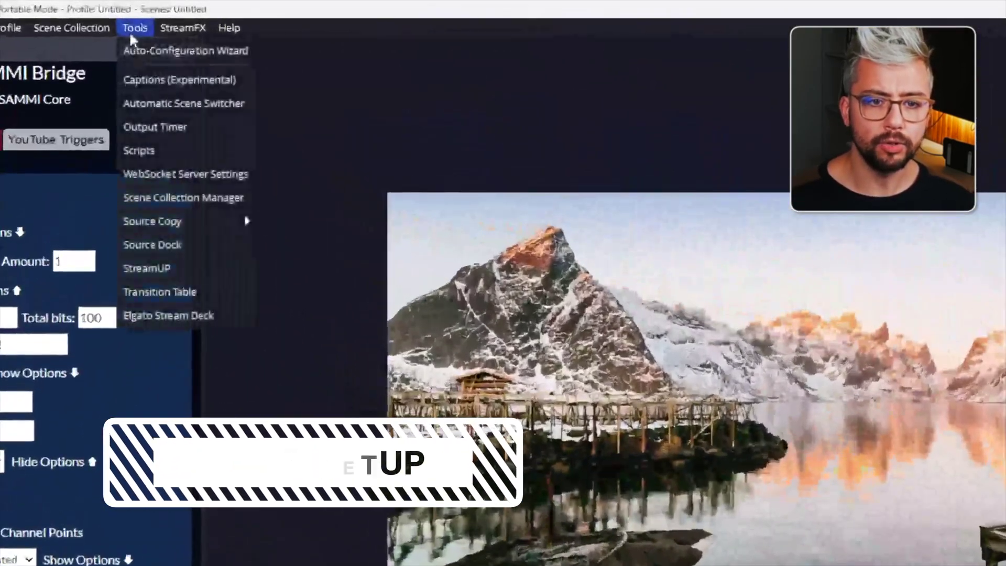
click(142, 269)
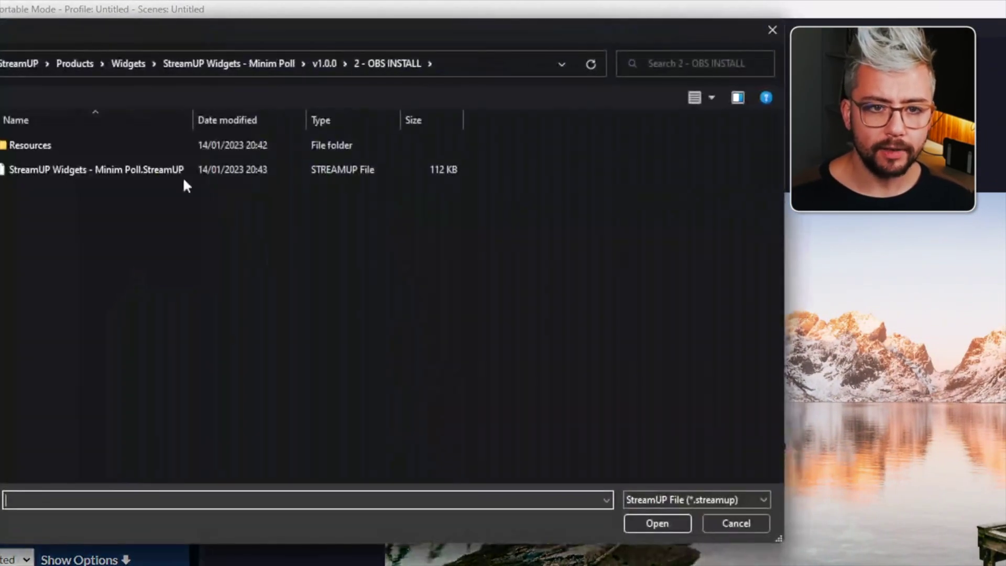
click(135, 63)
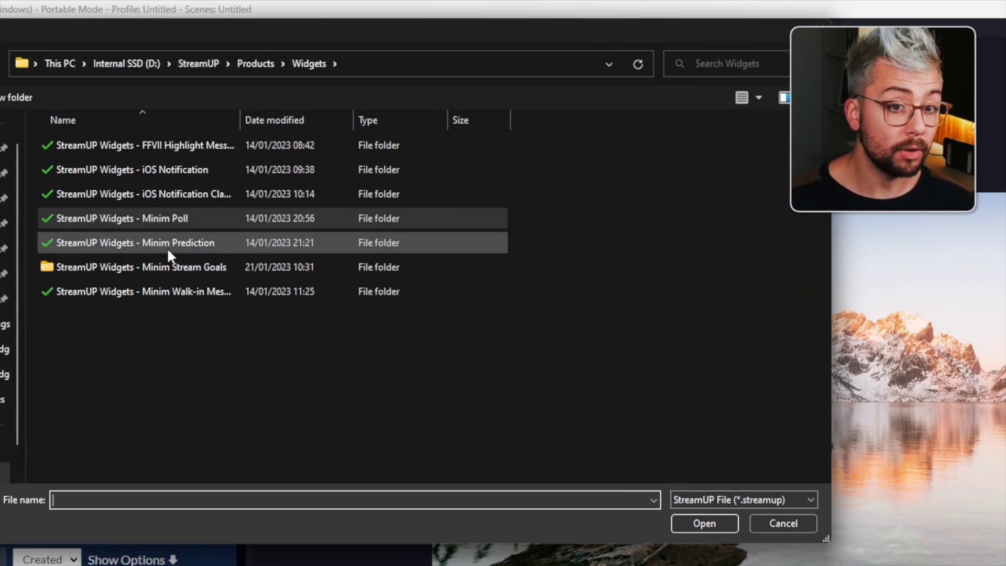
double_click(162, 242)
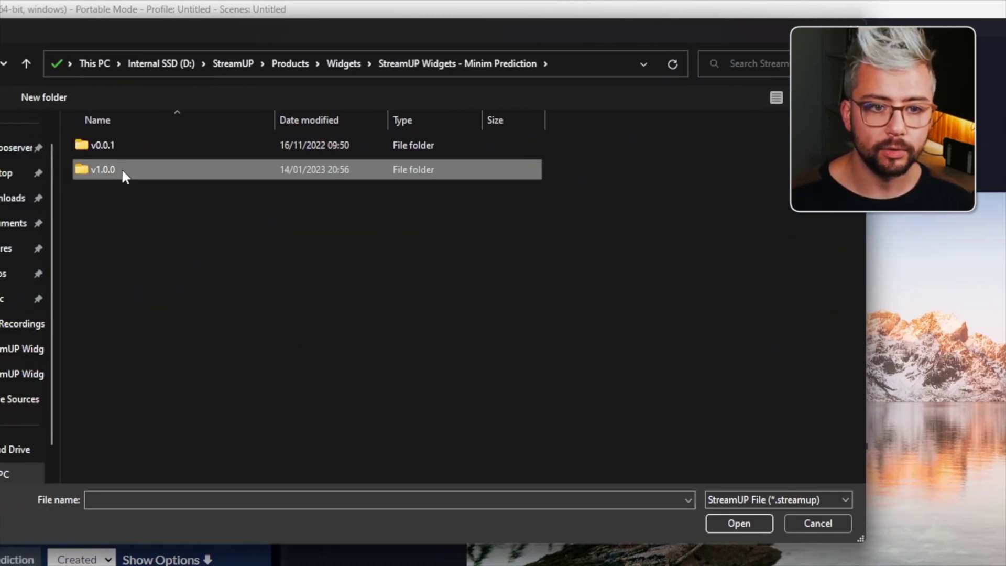
double_click(83, 170)
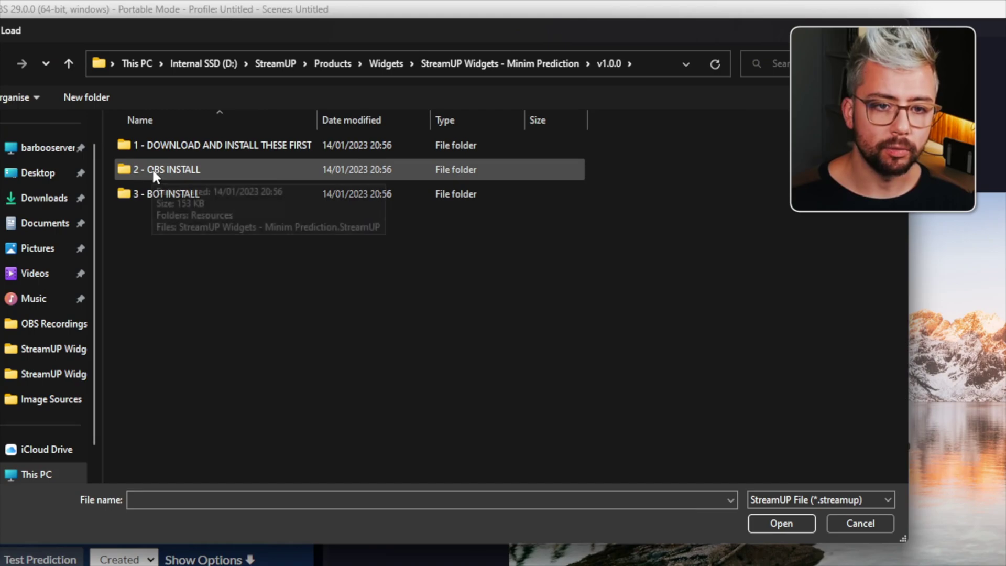
double_click(170, 173)
click(227, 166)
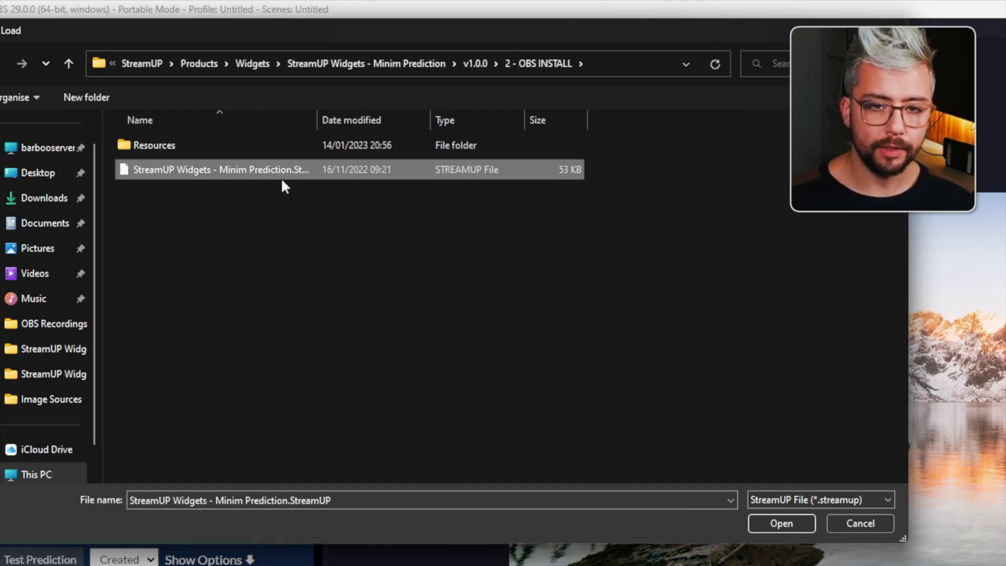
double_click(253, 168)
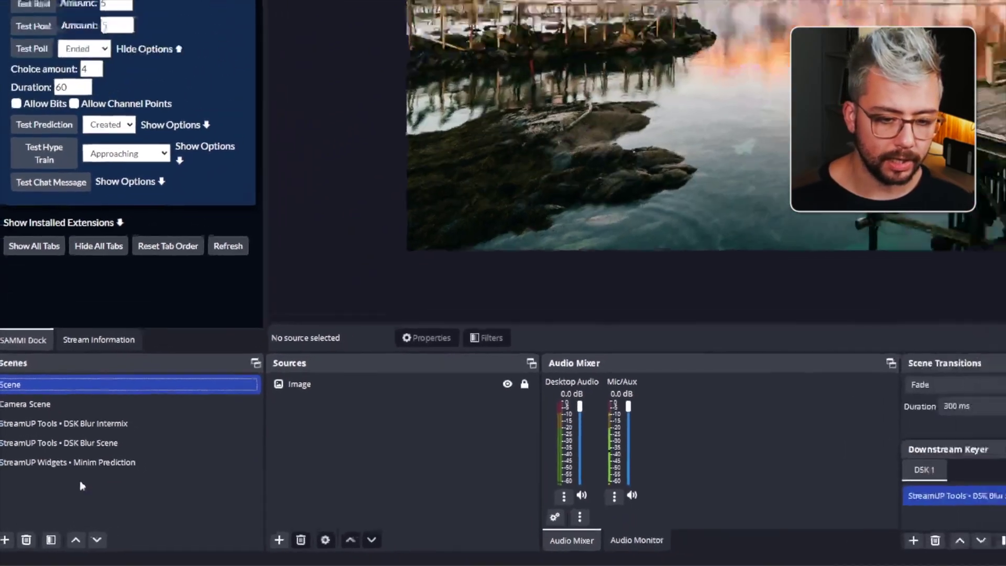
Switch to the Minim Prediction scene and enlarge the docks below the preview.
click(137, 432)
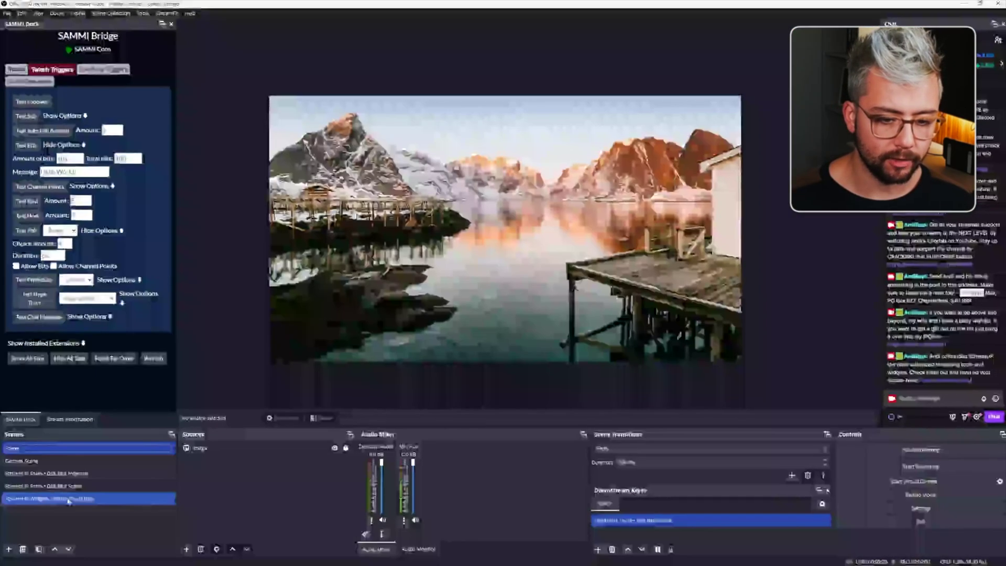
click(58, 486)
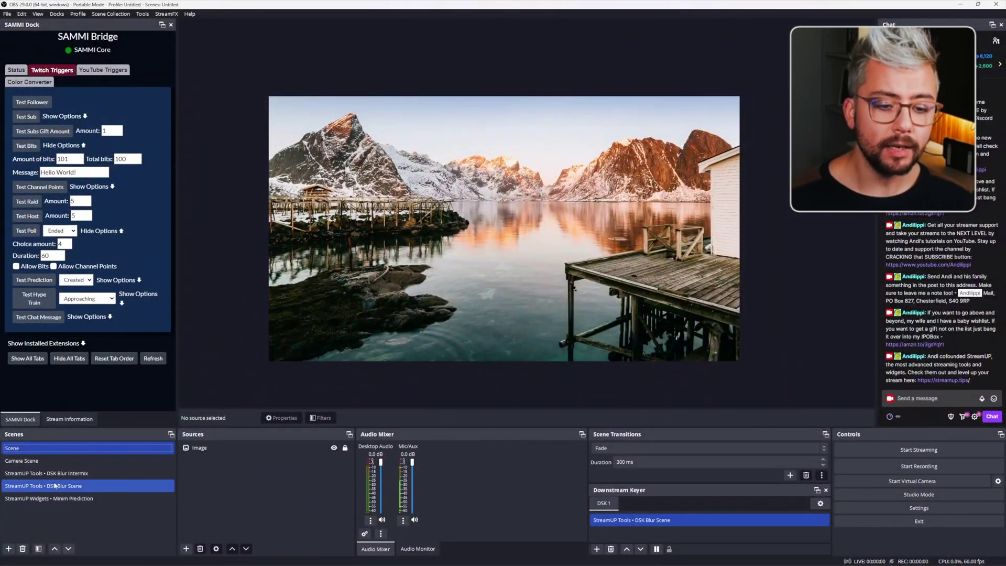
click(57, 474)
click(62, 487)
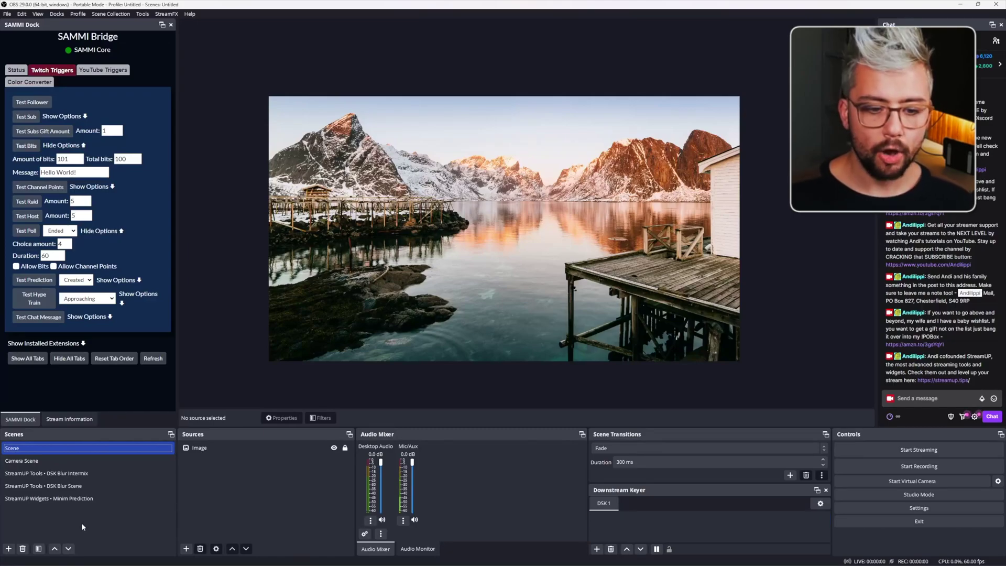
click(68, 498)
click(216, 484)
click(305, 461)
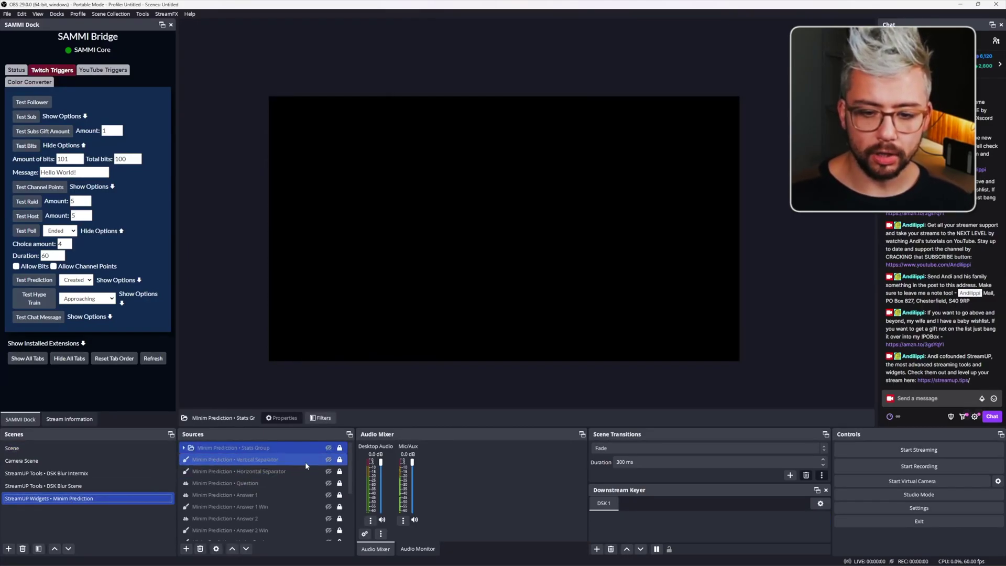
drag(343, 427, 343, 393)
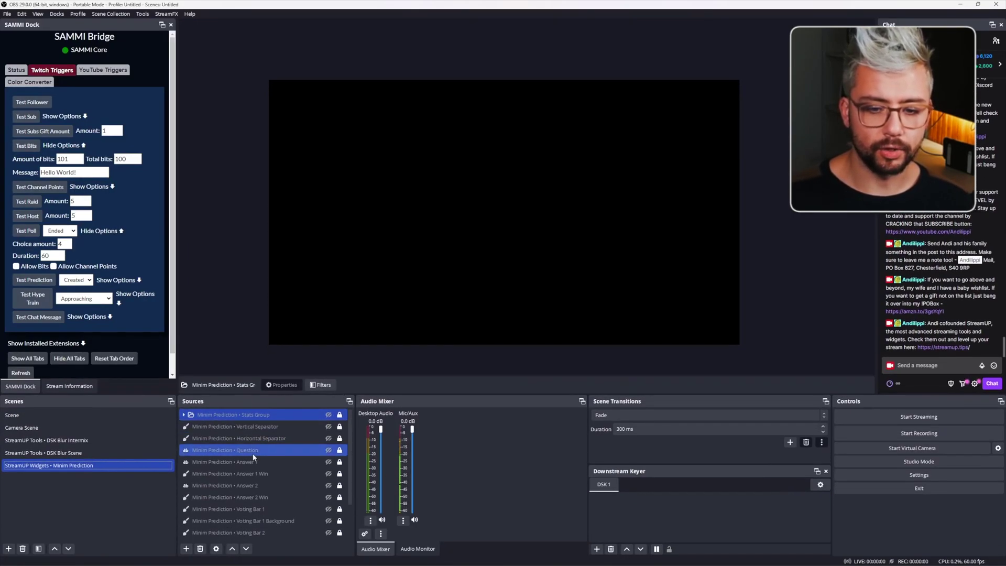
ctrl+click(274, 449)
click(334, 415)
Unhide Stats Group, both separators, Question, Answers 1–2 with their Win sources, and Voting Bar 1 Background.
click(328, 414)
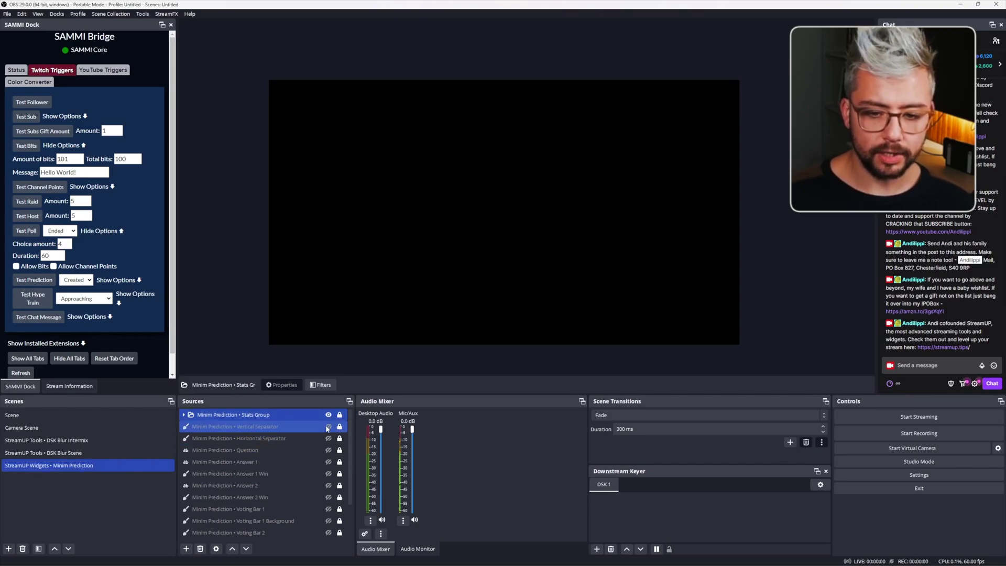
click(328, 426)
click(328, 438)
ctrl+click(328, 450)
click(329, 462)
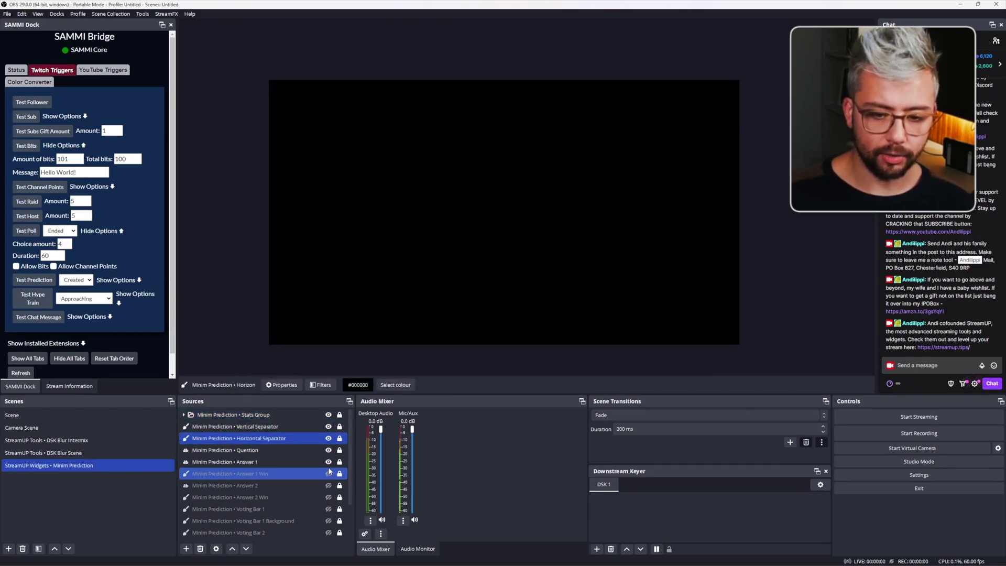
click(328, 473)
click(328, 485)
click(328, 497)
click(328, 521)
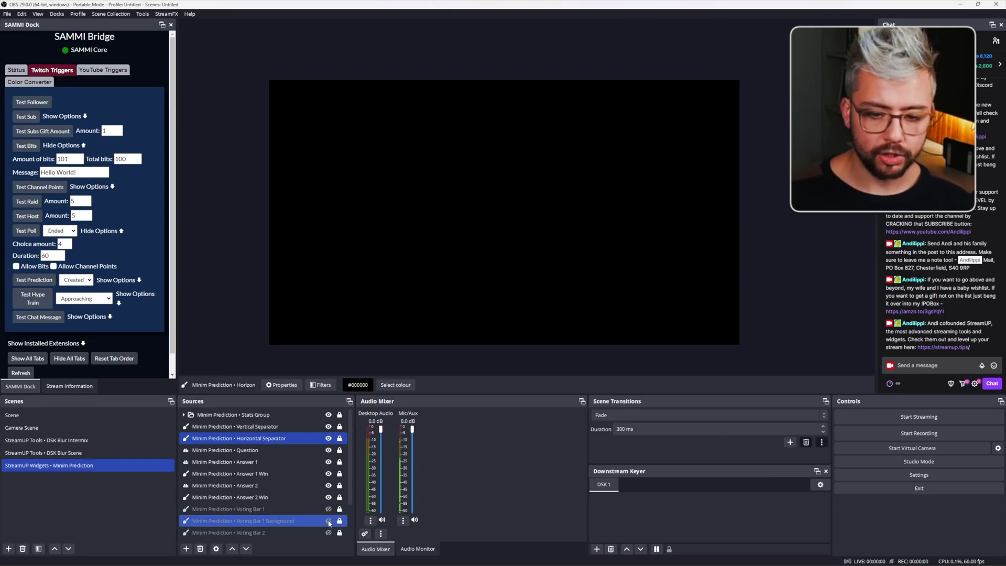
right_click(73, 470)
click(87, 420)
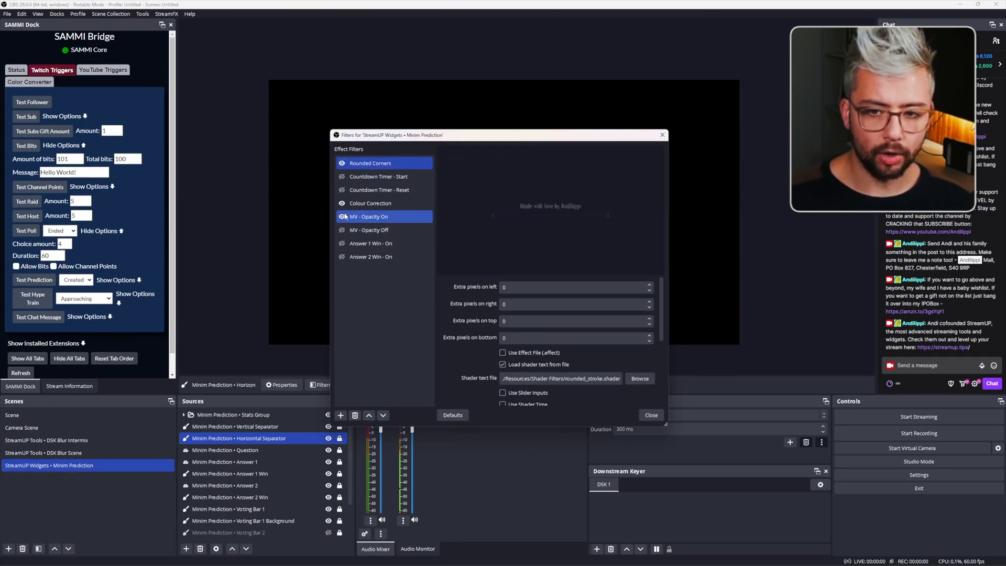
drag(446, 137, 448, 322)
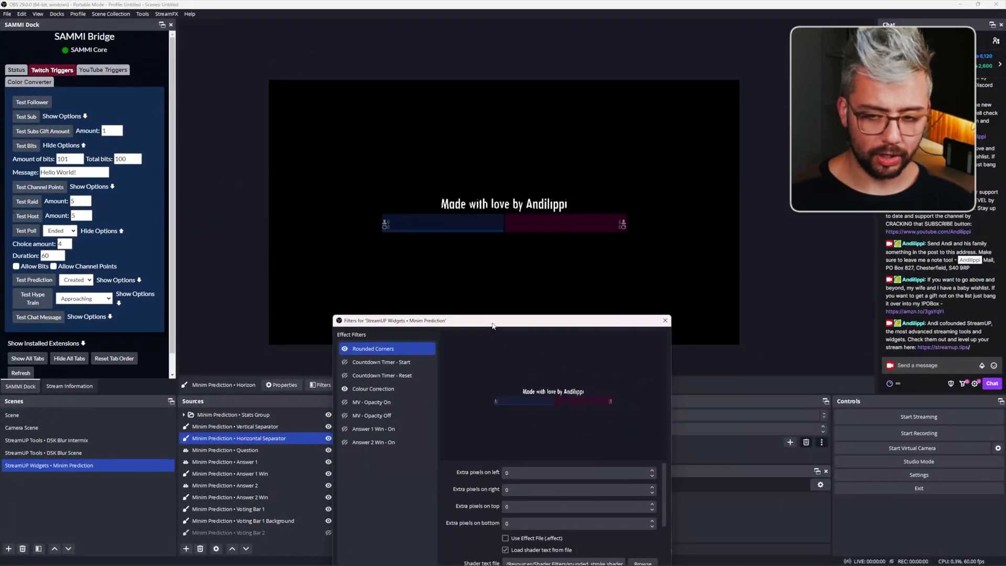
drag(493, 325, 557, 302)
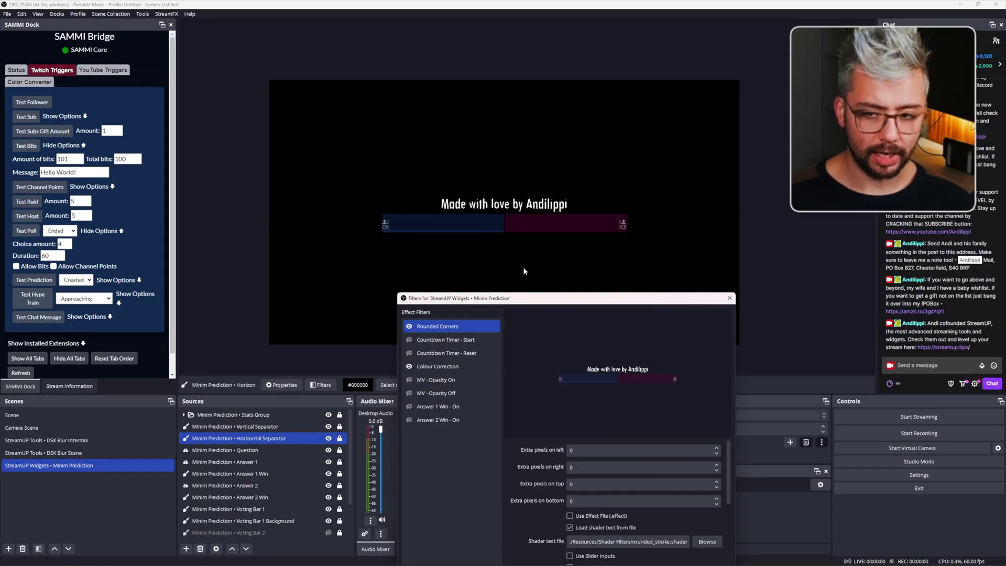
scroll(208, 481, down, 2)
click(244, 486)
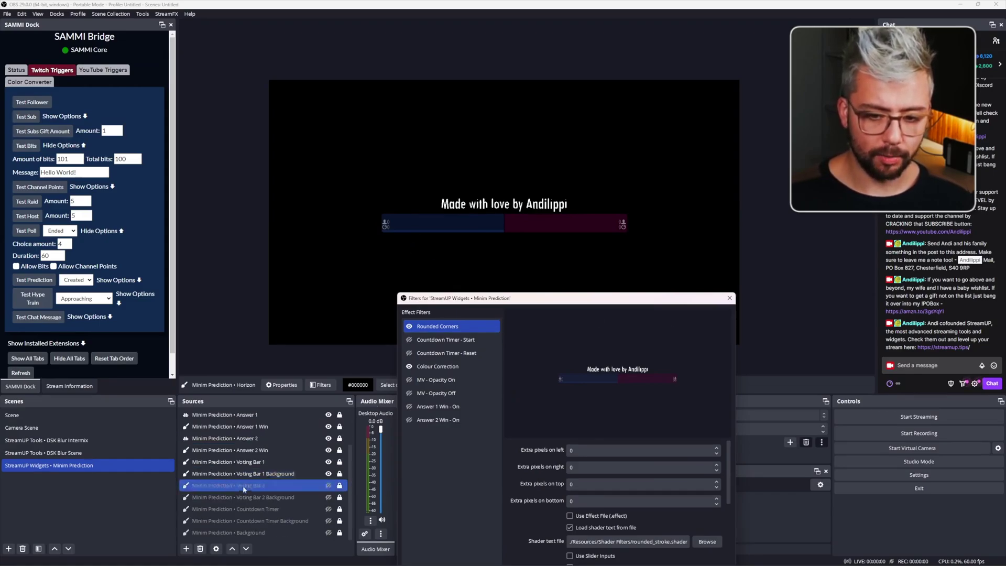
click(328, 485)
click(328, 497)
click(328, 509)
click(328, 520)
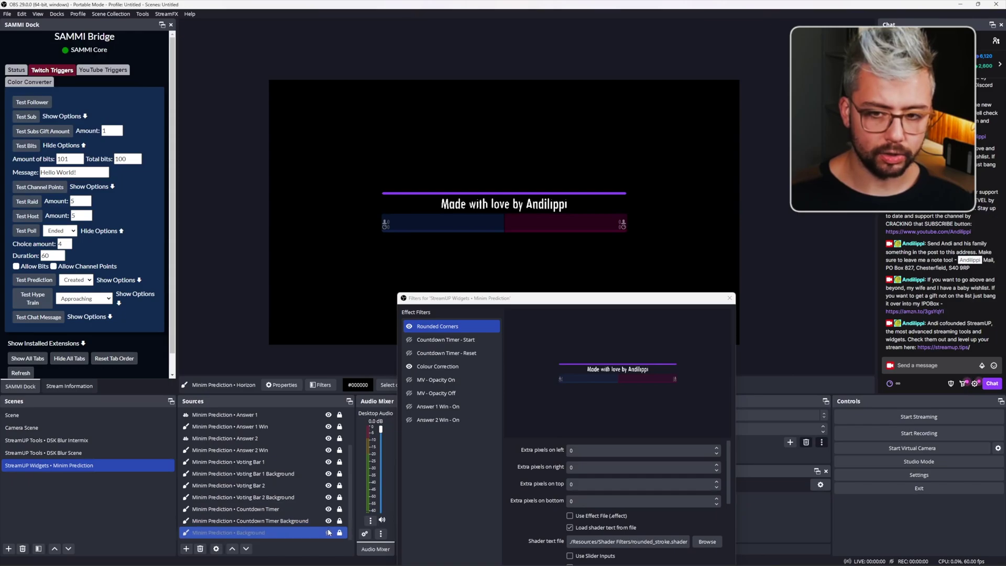
click(328, 532)
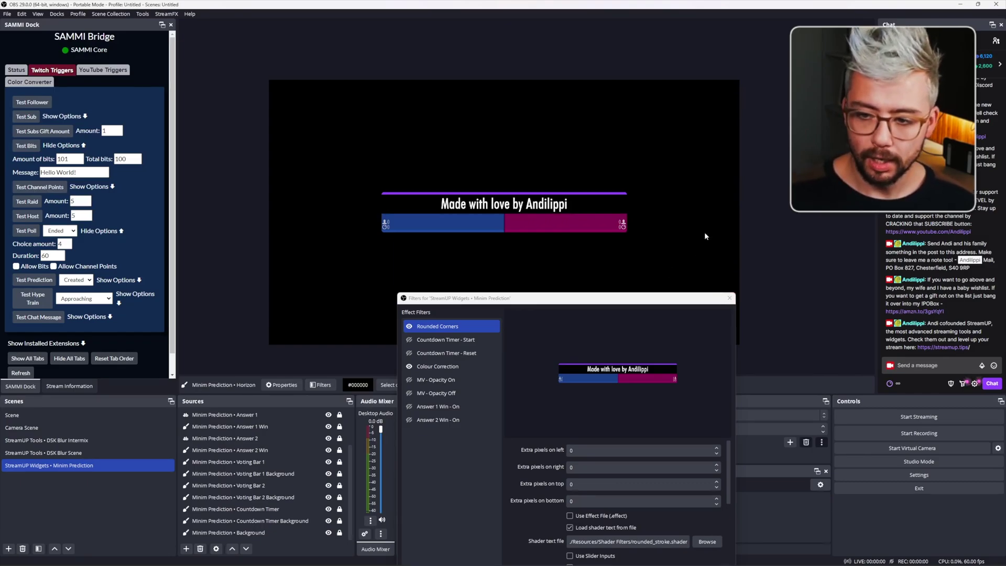
click(729, 298)
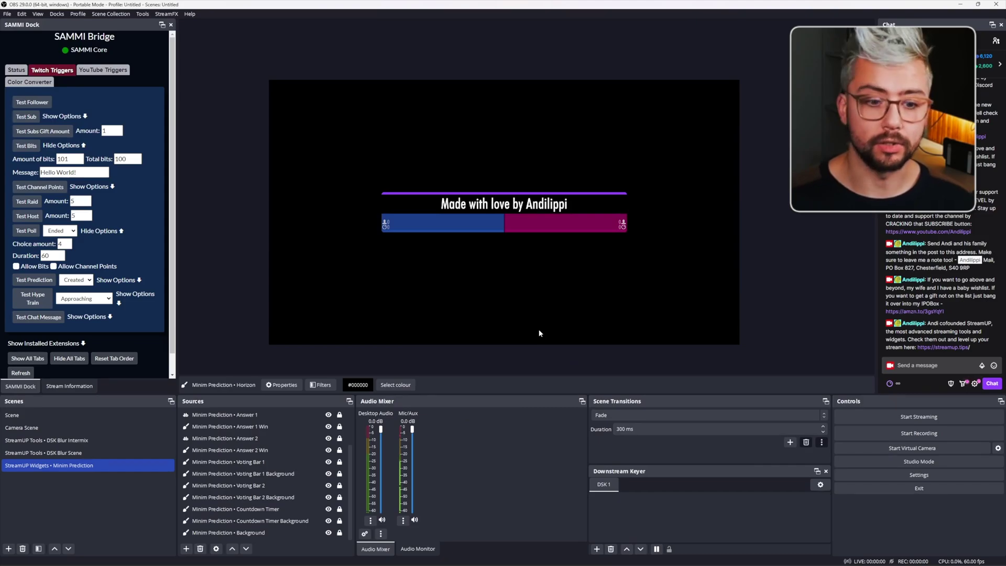
Switch to the main Scene and add the Minim Prediction scene as an existing scene source.
click(105, 417)
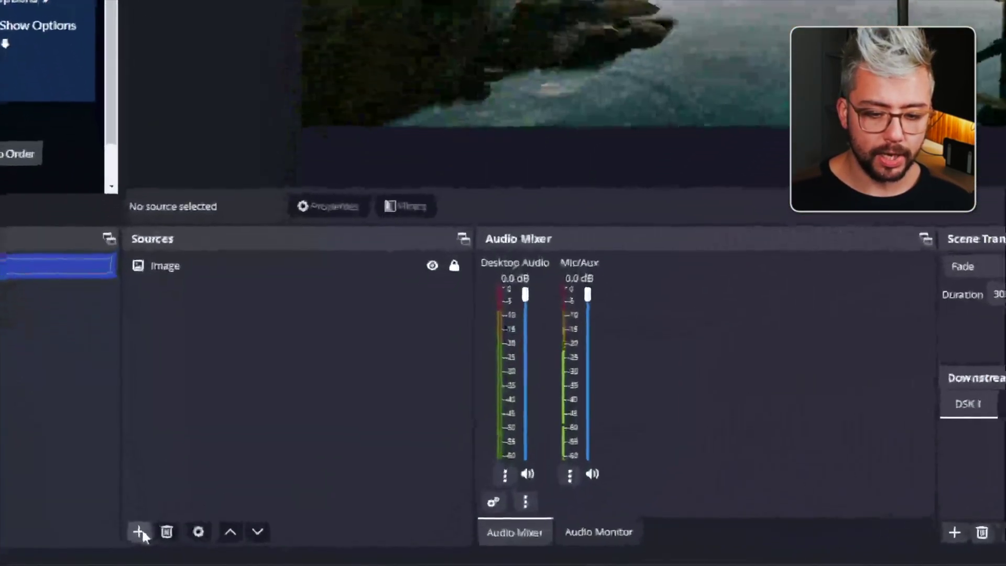
click(186, 547)
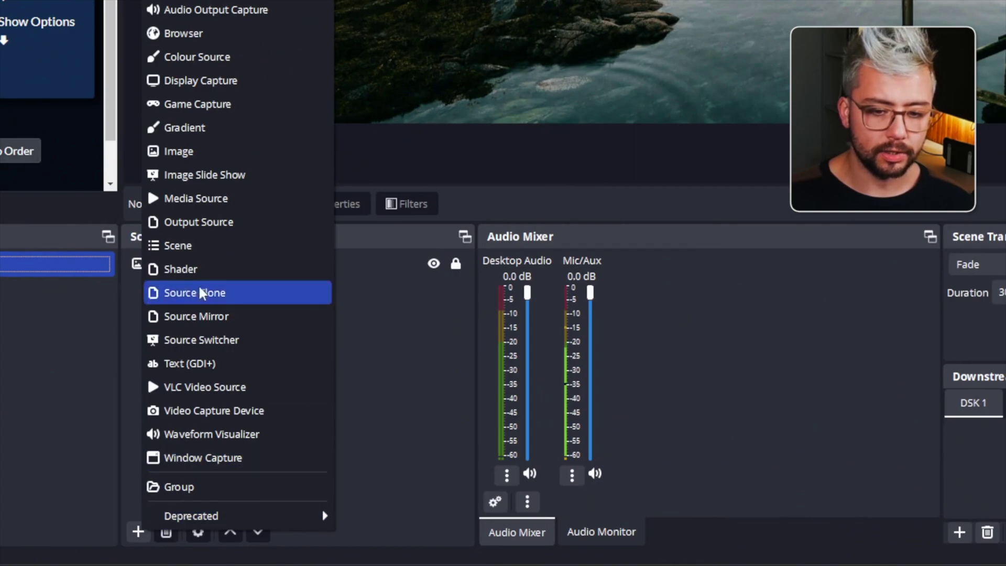
click(185, 245)
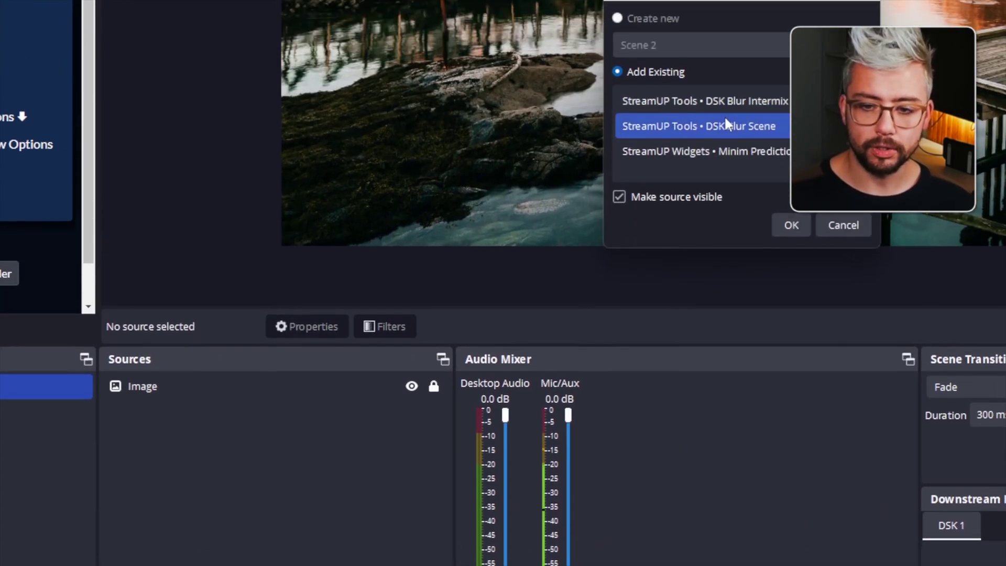
click(780, 103)
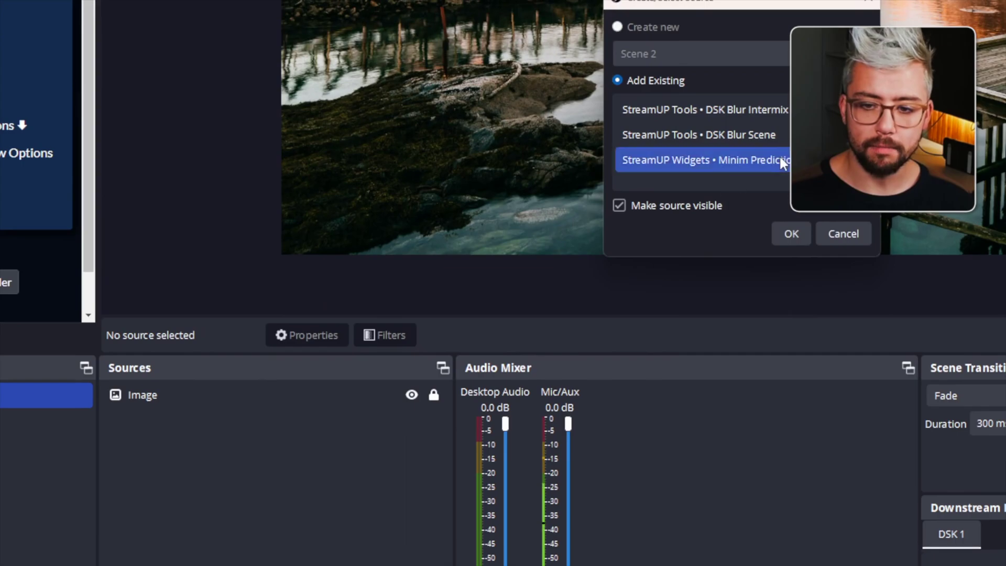
click(751, 157)
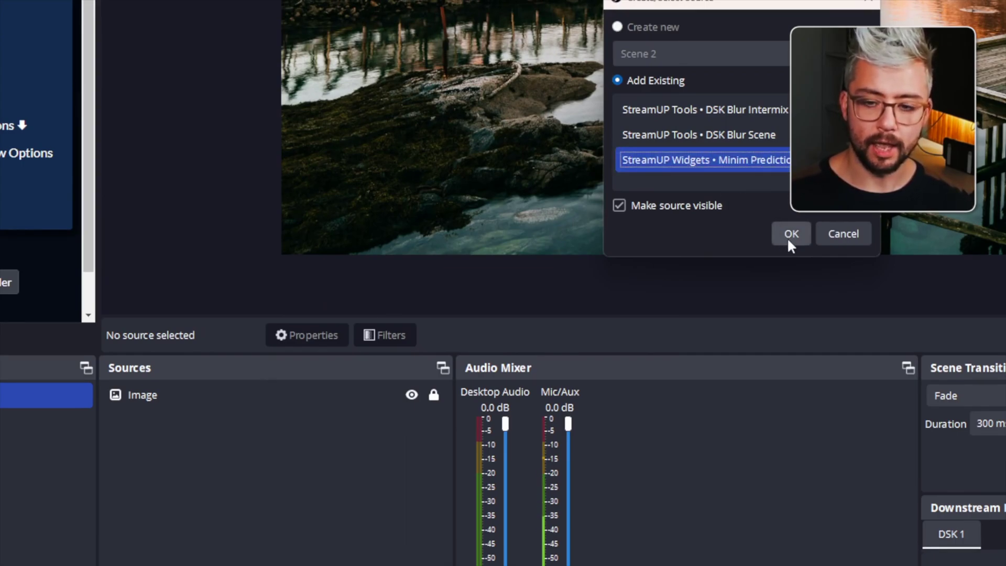
click(788, 236)
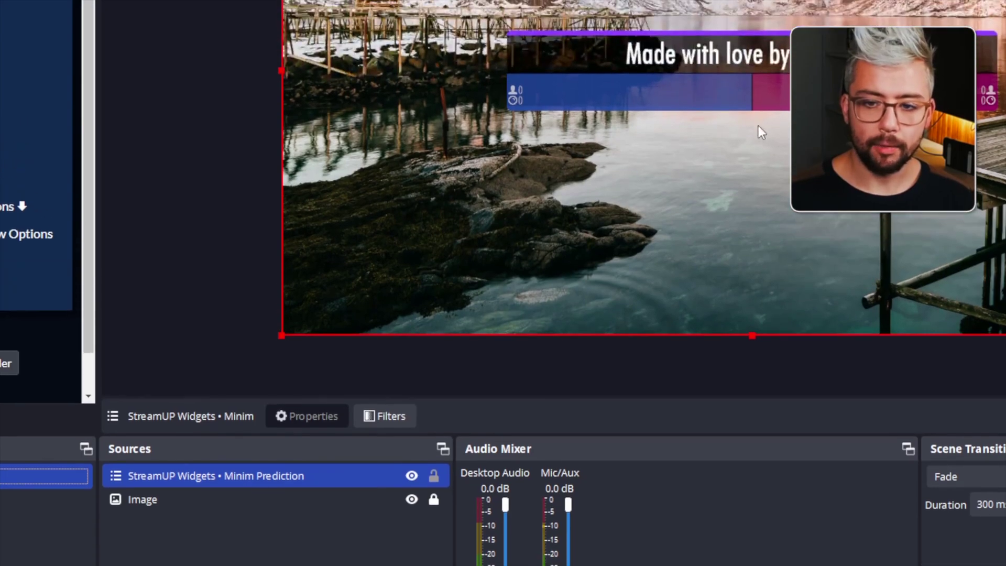
Shrink the nested widget and move it up and left of centre.
drag(759, 130, 635, 136)
drag(182, 50, 332, 135)
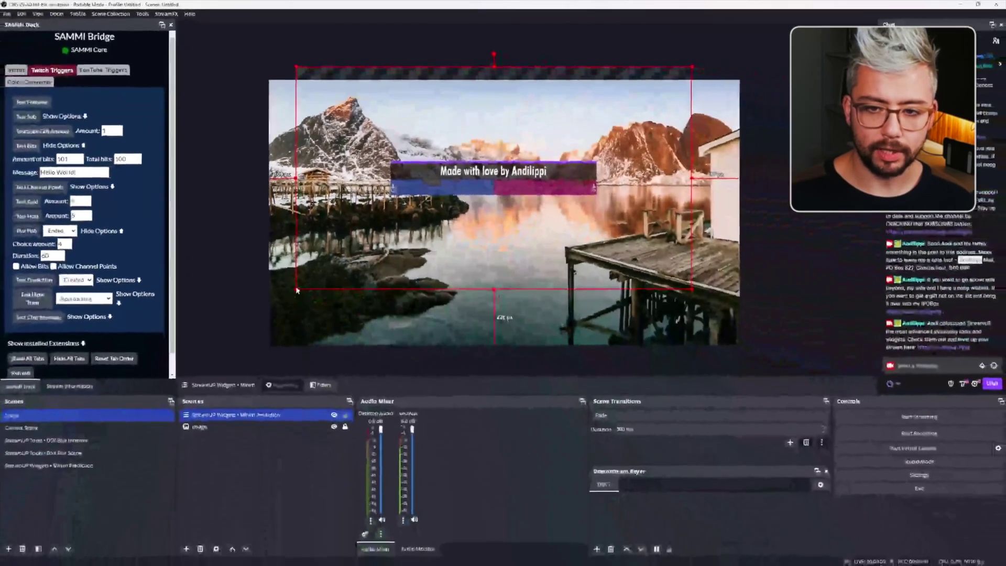
drag(296, 290, 453, 178)
drag(521, 237, 461, 206)
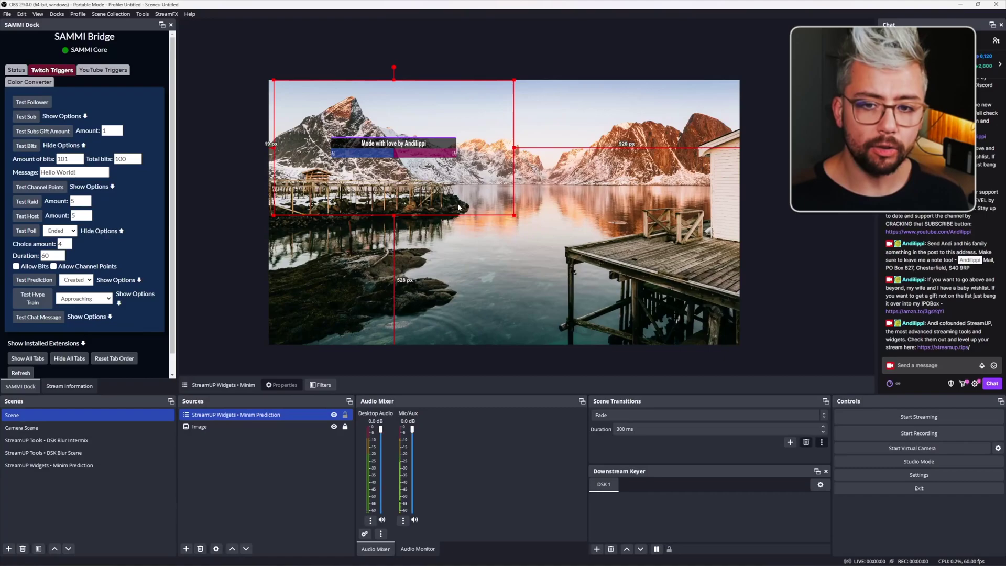
Delete the nested Minim Prediction source, leaving the add-source menu unused.
key(Delete)
key(Return)
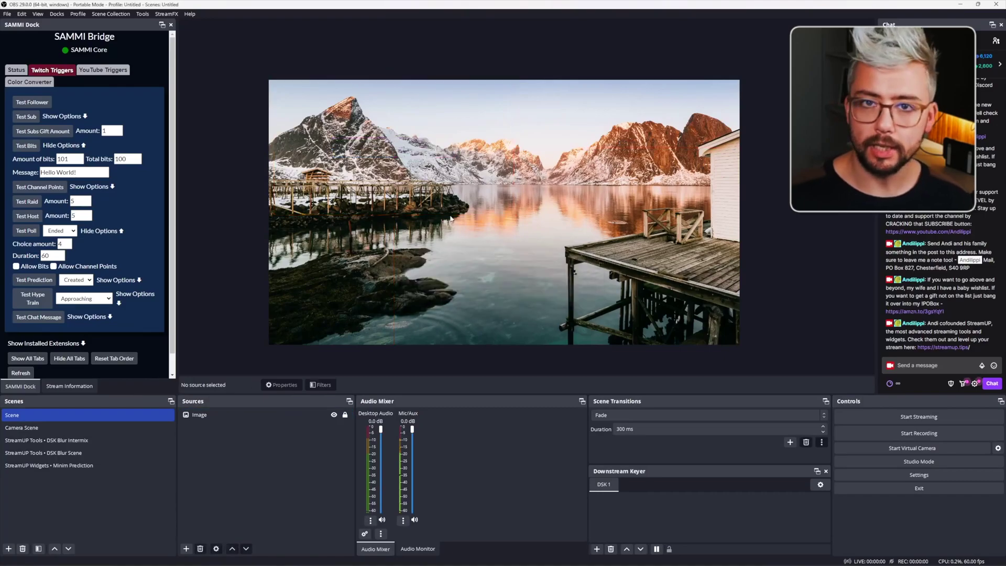
click(187, 548)
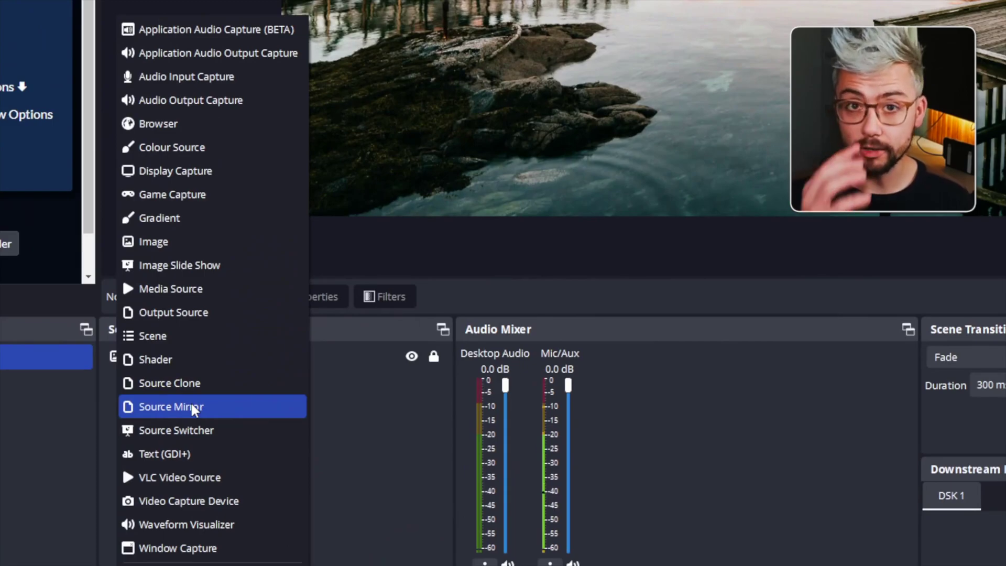
click(409, 385)
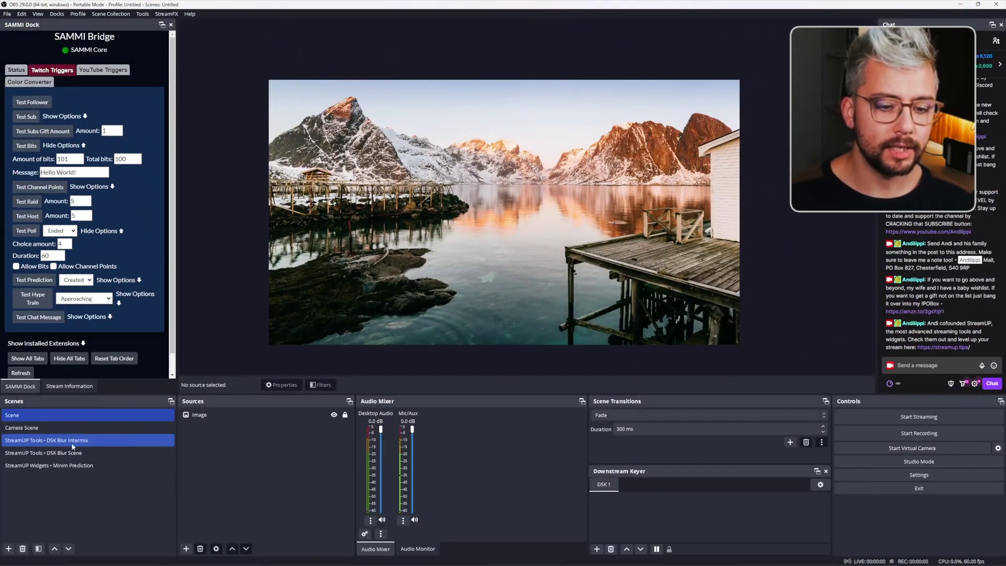
Switch to DSK Blur Intermix and check Minim Prediction in Add Existing without adding it.
click(68, 441)
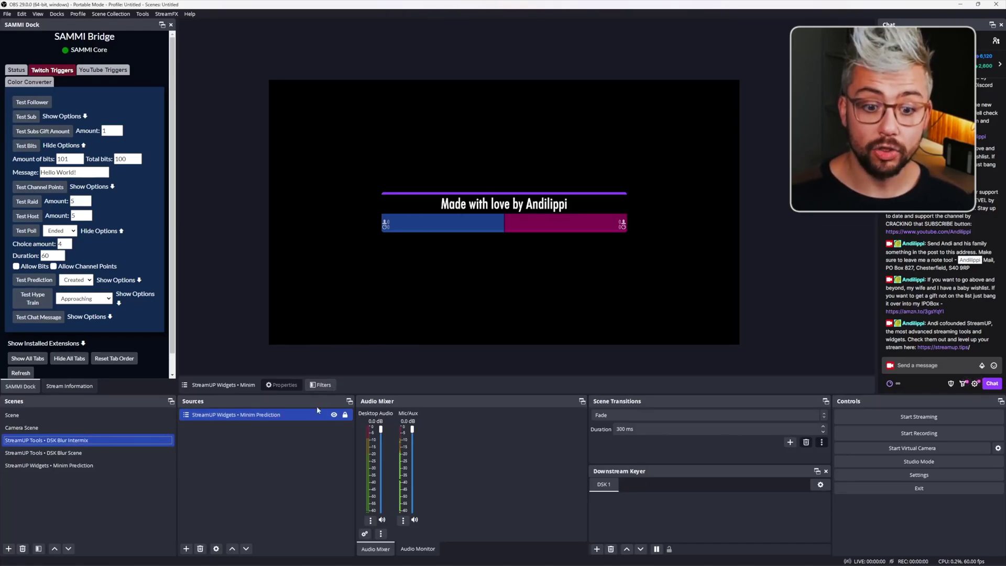
click(186, 549)
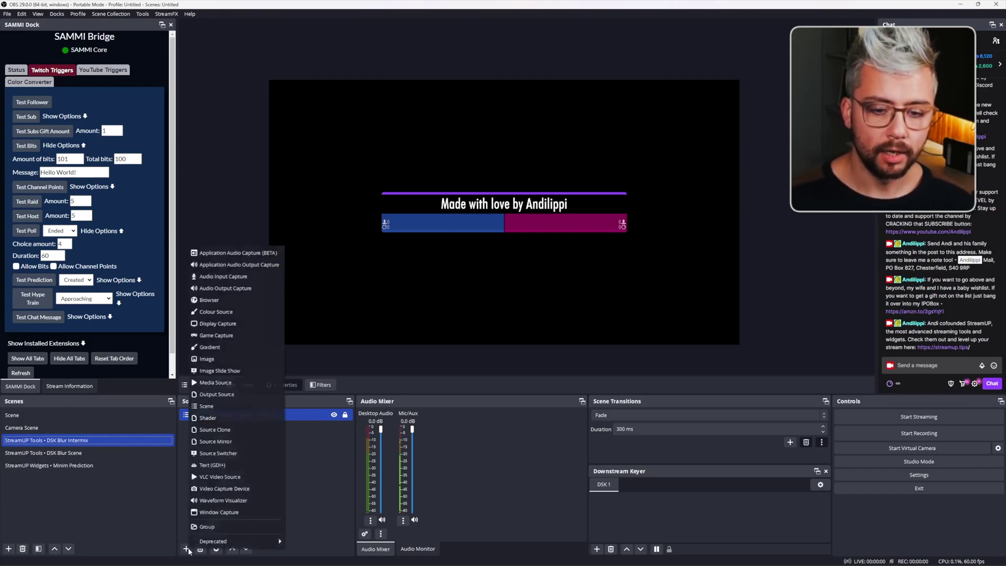
click(211, 401)
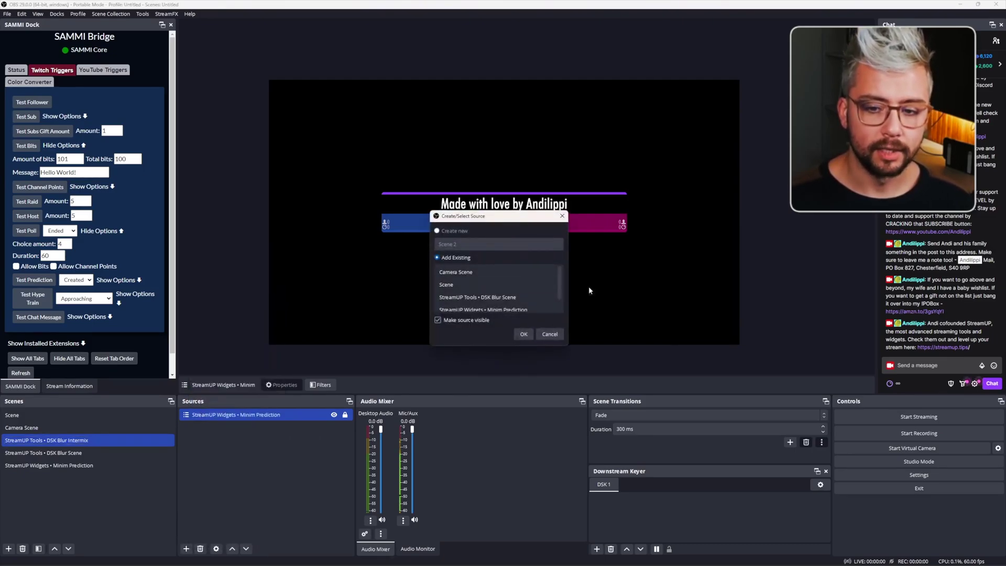
click(518, 298)
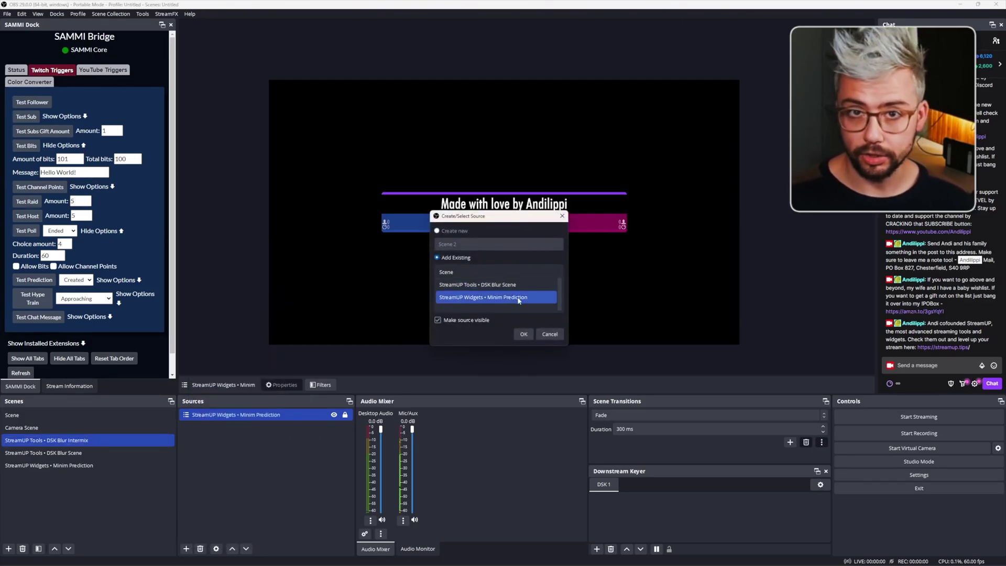
click(549, 335)
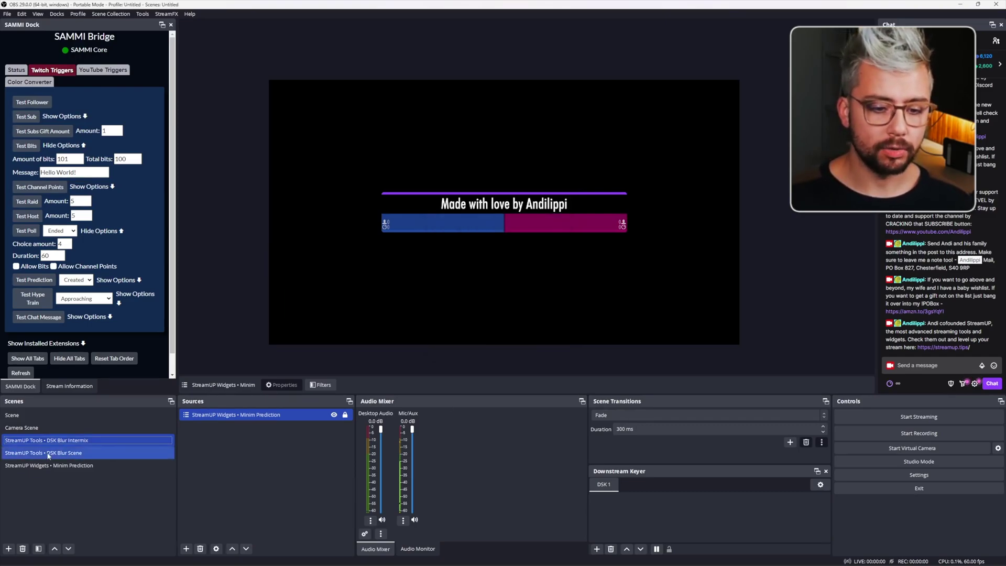
Add the DSK Blur Scene to the Downstream Keyer's DSK 1 list and activate it.
click(77, 454)
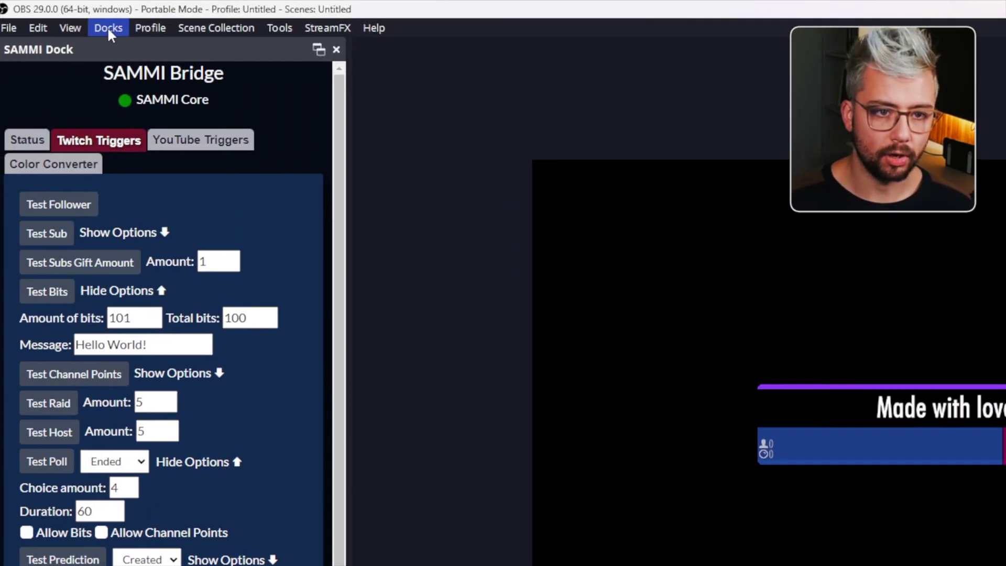
click(113, 27)
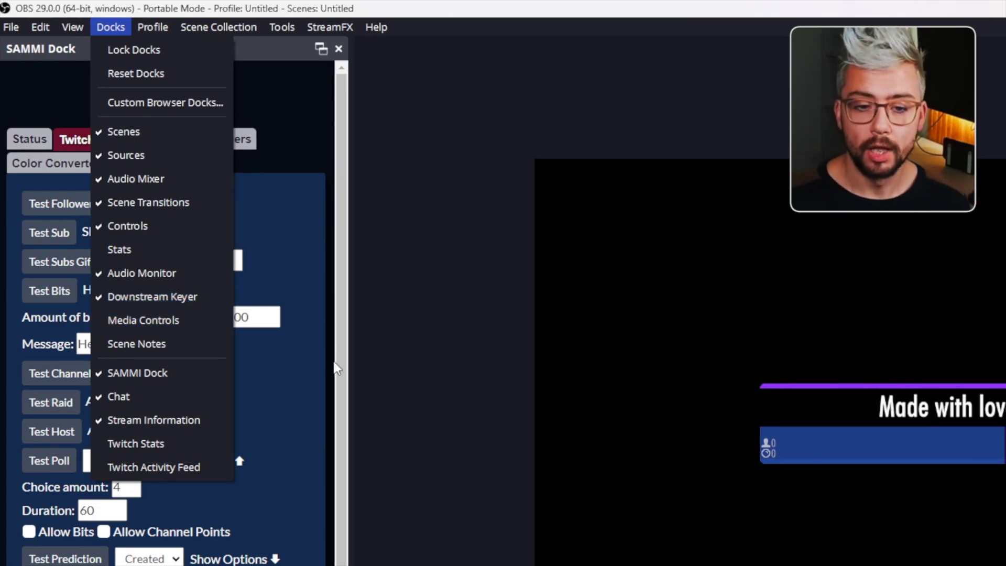
click(863, 422)
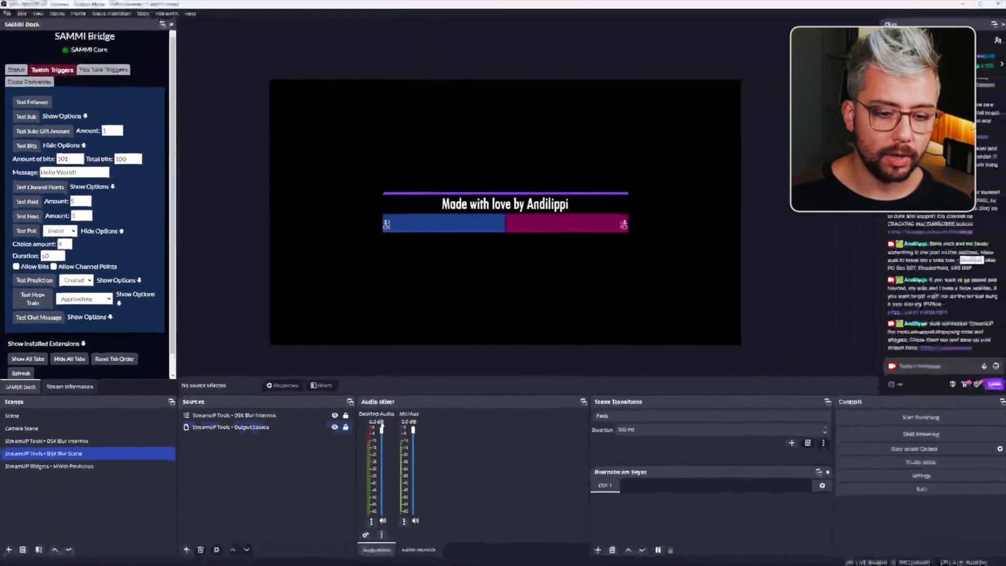
click(71, 457)
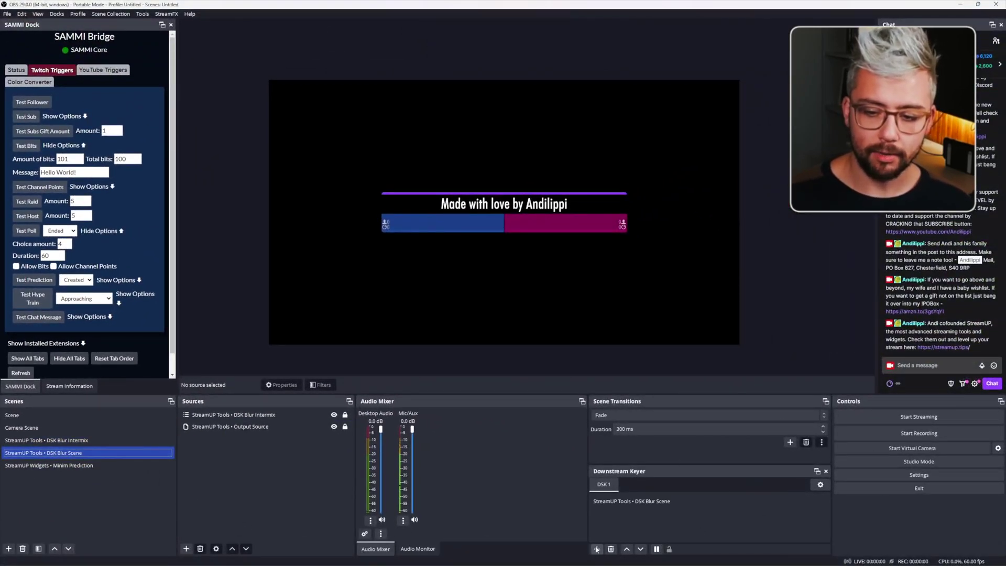
click(660, 501)
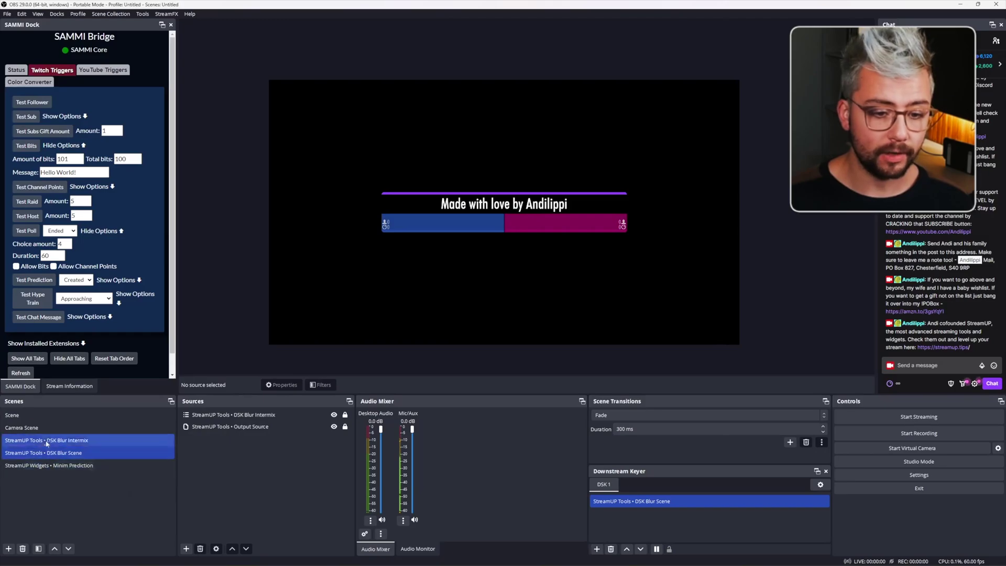
Check the widget overlay on the main Scene and the Camera Scene.
click(40, 417)
click(39, 416)
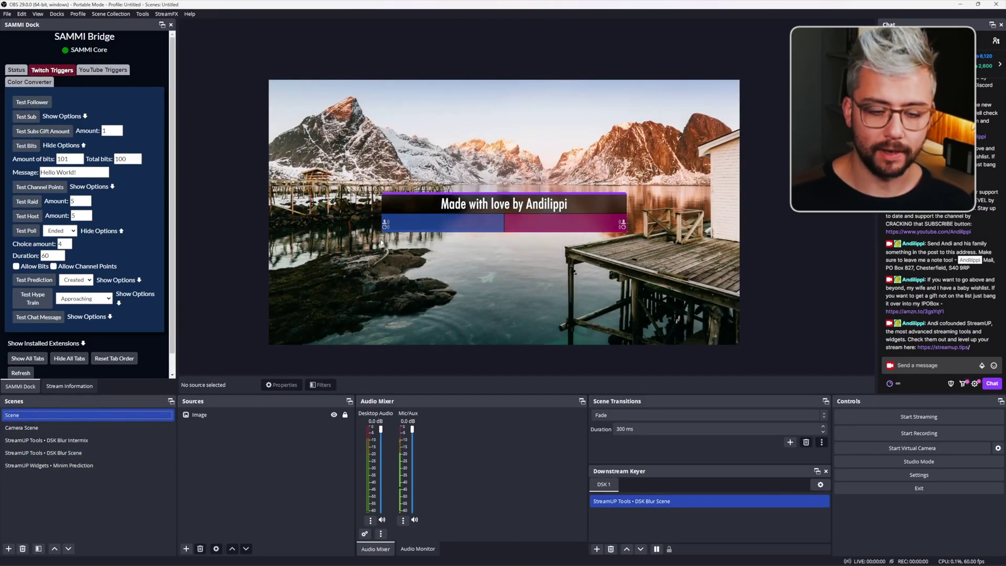
click(38, 427)
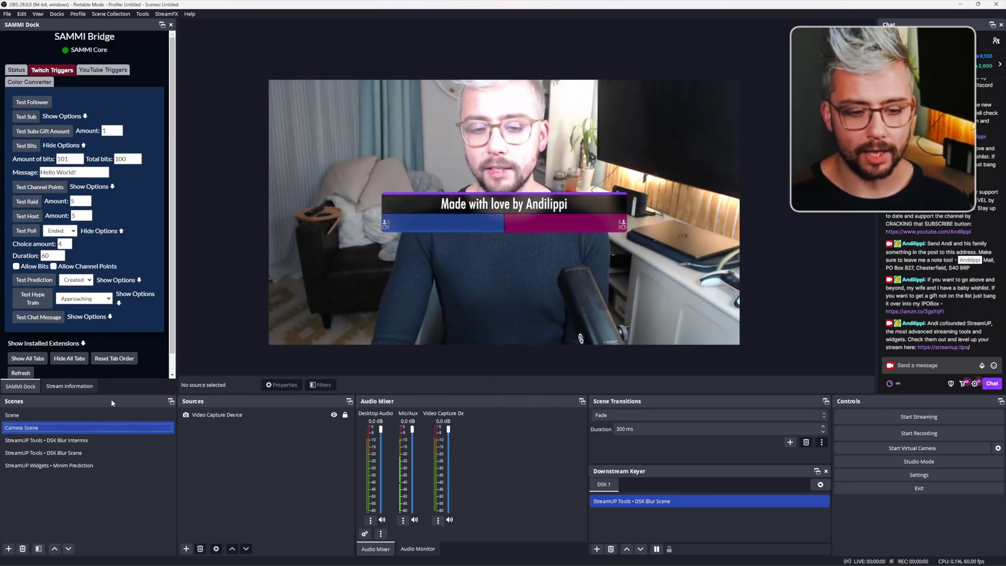
click(82, 415)
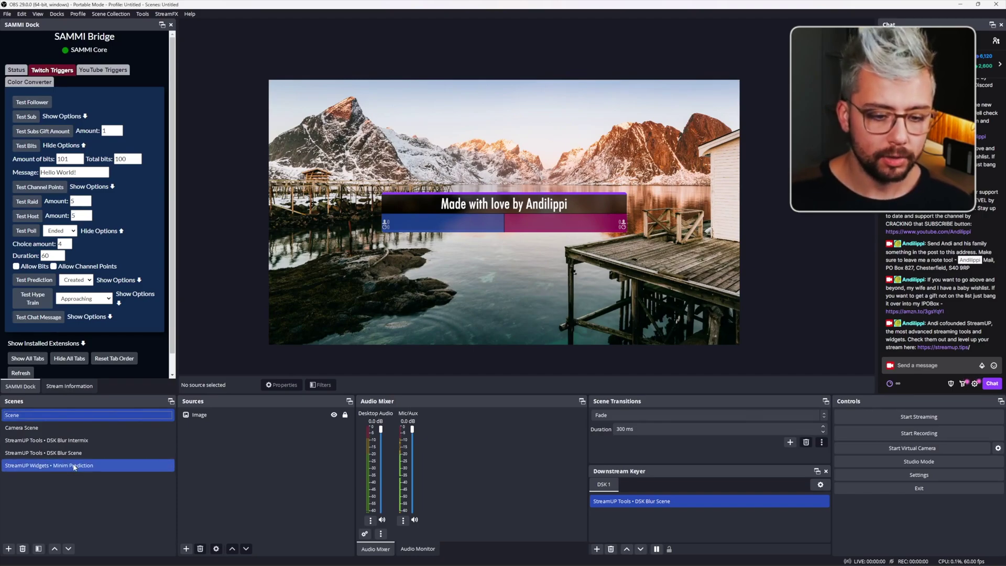
Enable the Minim Prediction scene's 'MV - Opacity Off' filter.
right_click(73, 466)
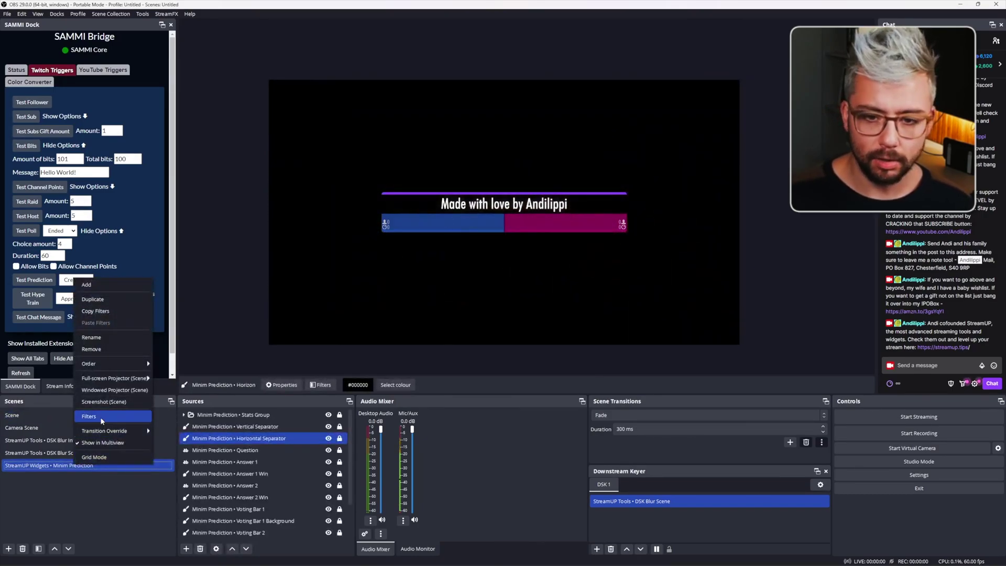
click(102, 417)
click(342, 231)
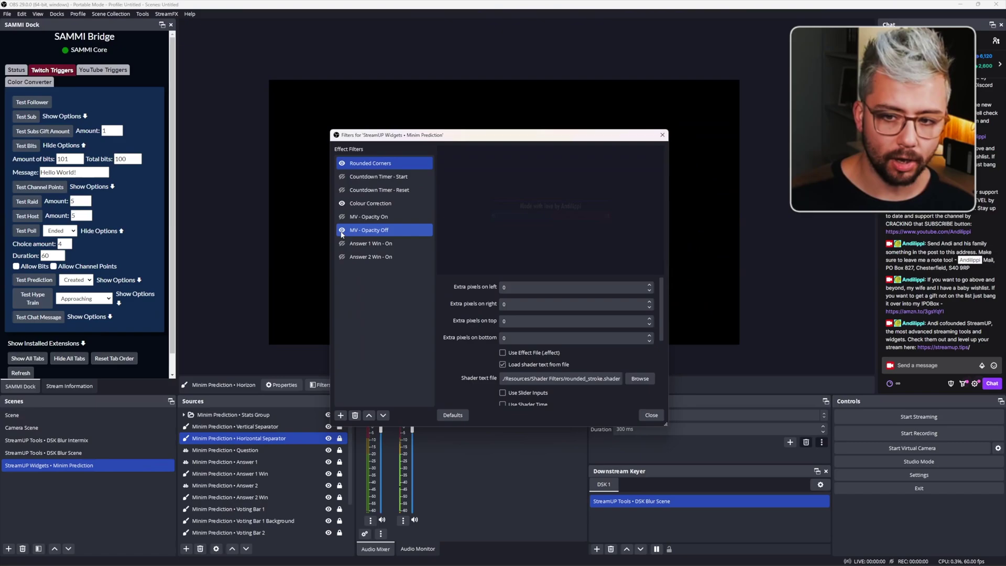
click(660, 138)
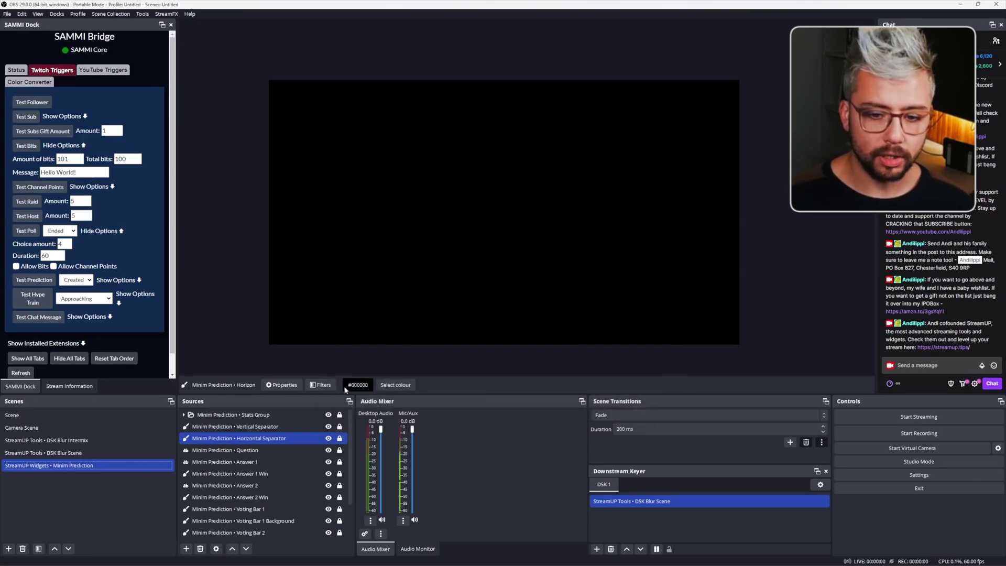
Hide Stats Group, both separators, Question, Answer 1, Answer 1 Win, Answer 2 Win and Voting Bar 1 Background.
click(328, 414)
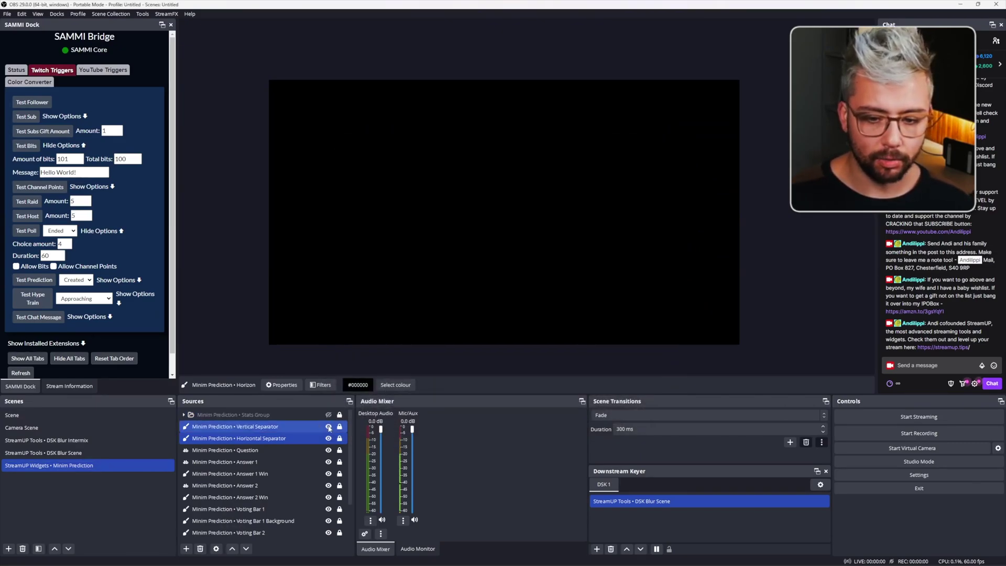
click(328, 427)
click(328, 438)
click(329, 450)
click(329, 461)
click(328, 473)
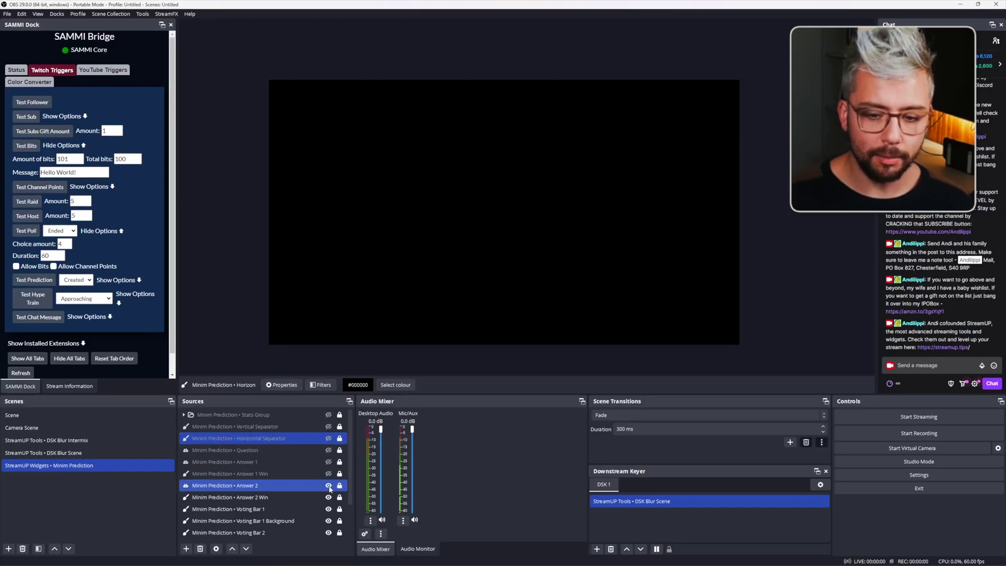
click(328, 497)
click(328, 521)
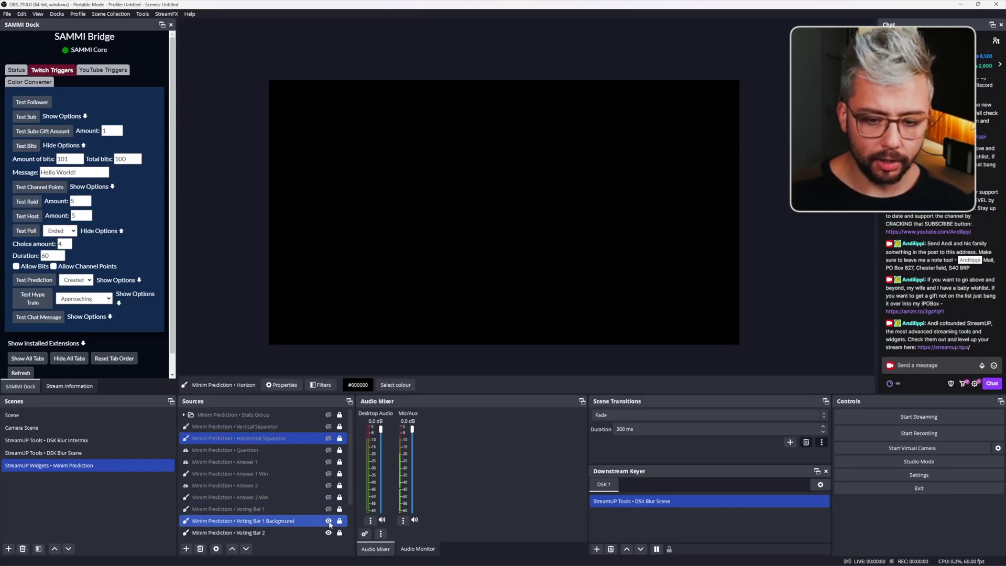
Hide Voting Bar 2, its background, the Countdown Timer, its background and the Background.
scroll(329, 509, down, 2)
click(328, 485)
click(328, 497)
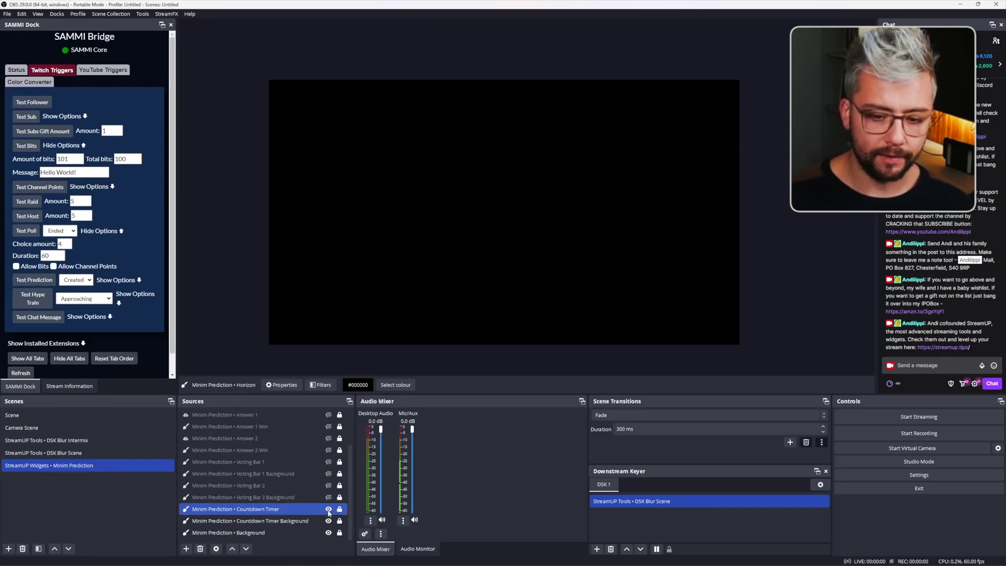
click(328, 509)
click(329, 521)
click(329, 532)
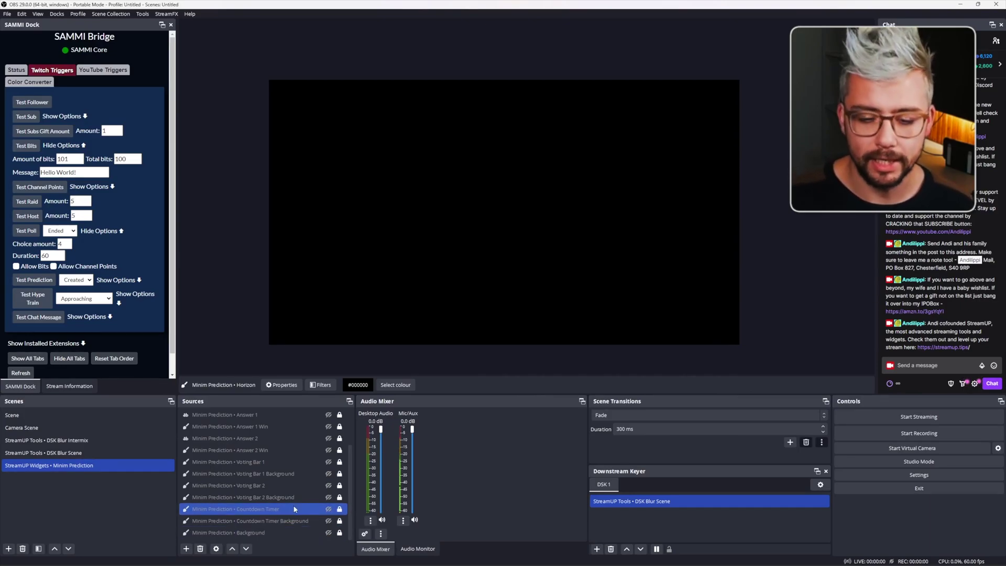
scroll(296, 514, up, 2)
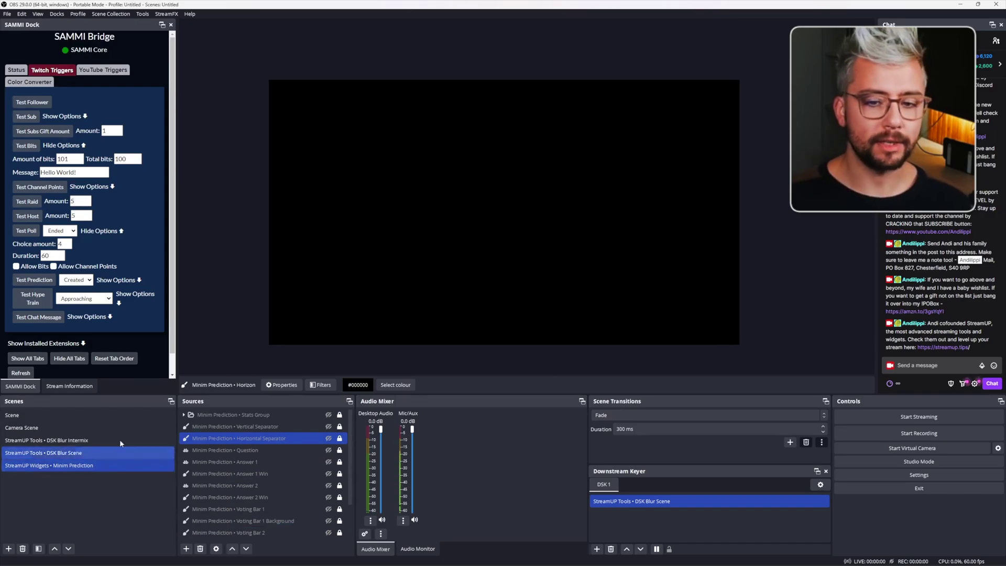
Switch OBS to the basic Scene and browse SAMMI's Install an Extension to Minim Prediction v1.0.0.
click(67, 414)
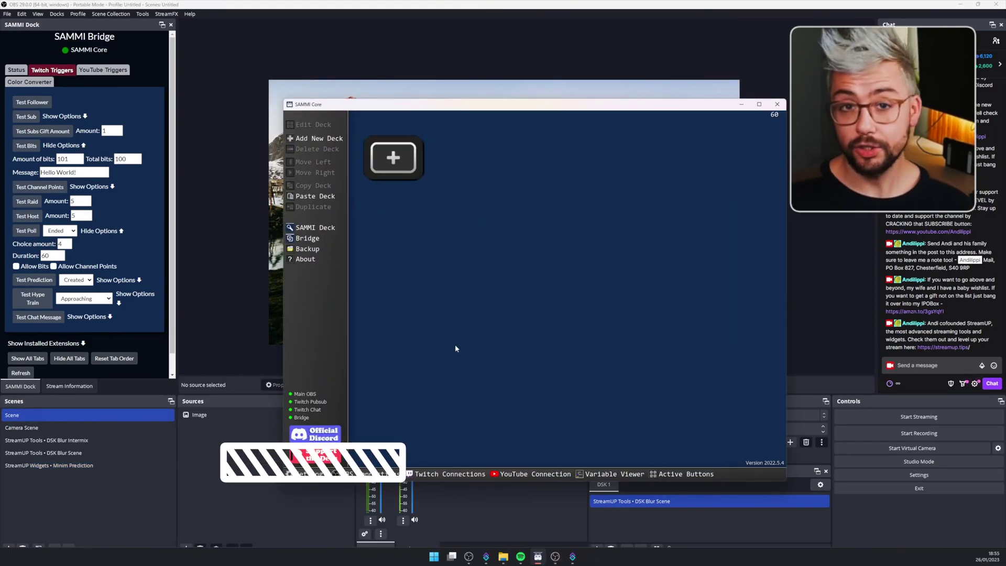
click(304, 238)
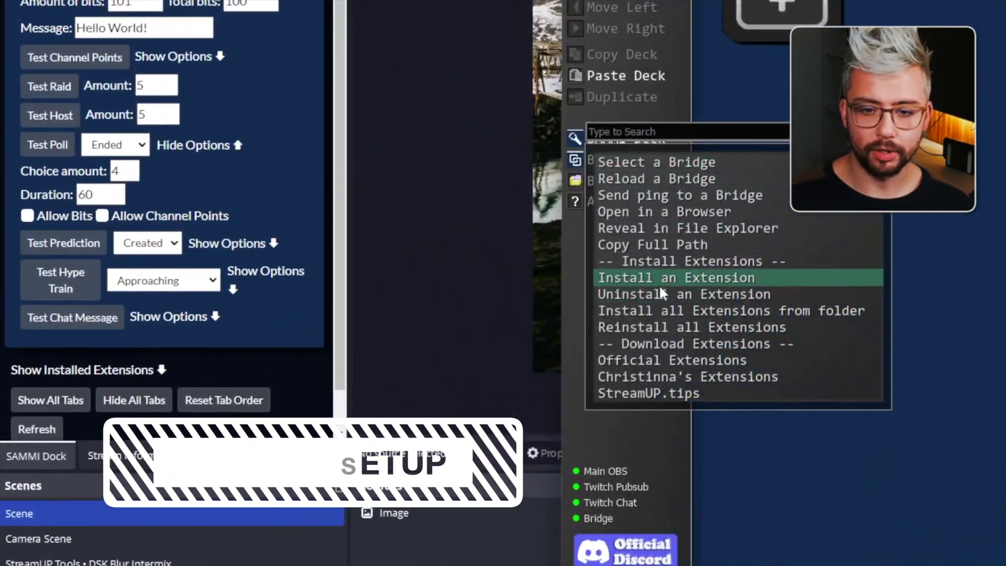
click(659, 283)
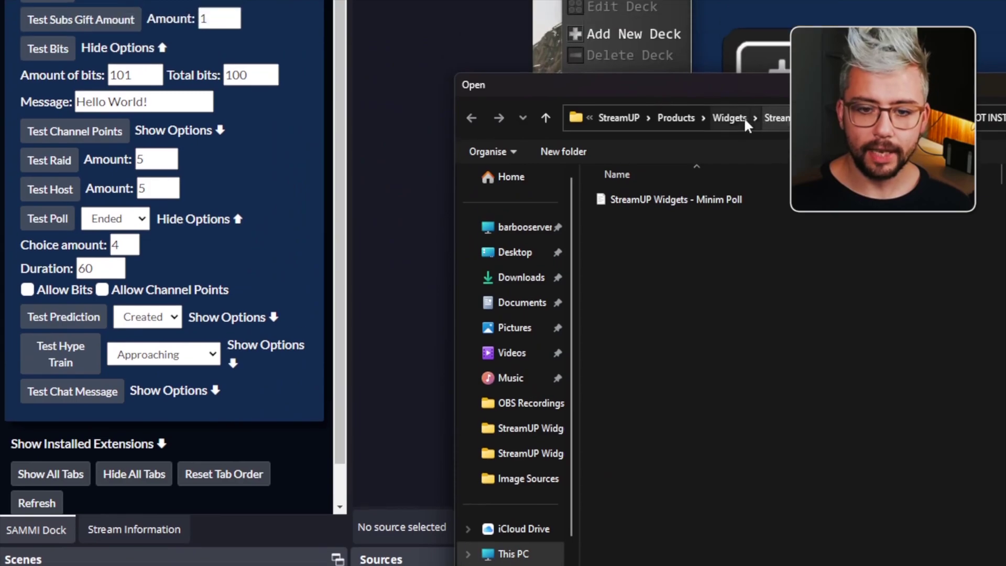
click(739, 42)
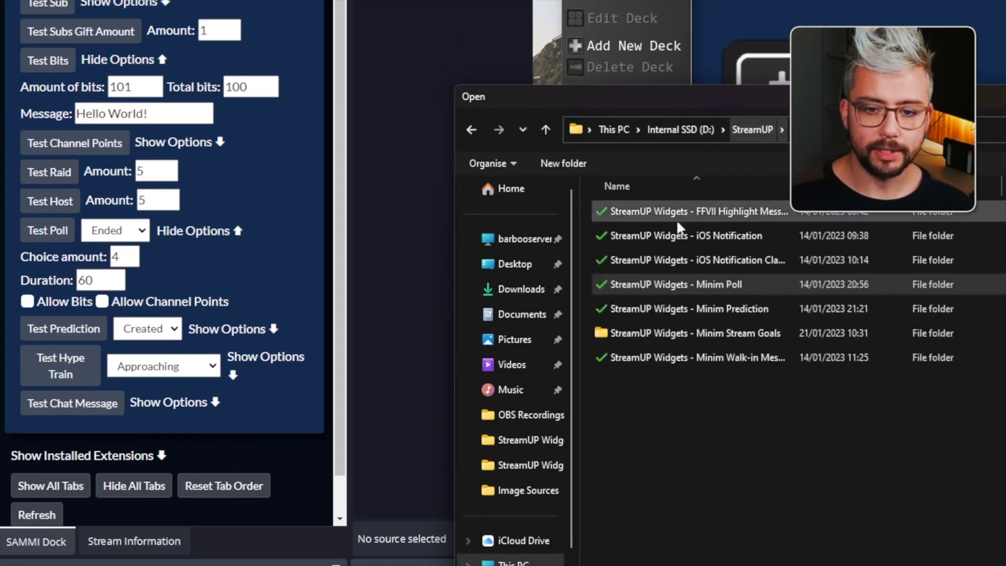
double_click(725, 305)
click(634, 236)
double_click(634, 237)
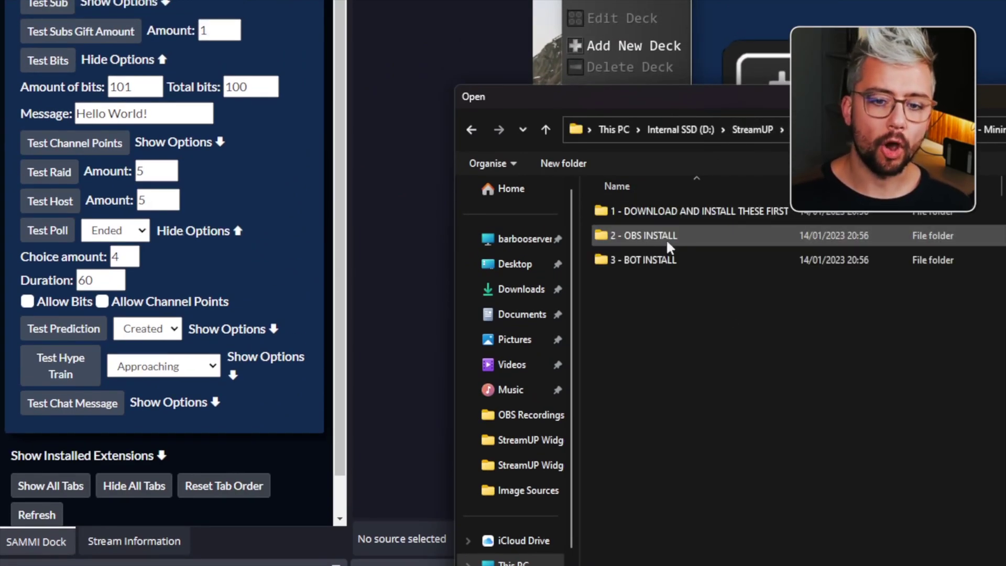
Install the extension from '3 - BOT INSTALL > SAMMI' and open the Minim Prediction deck.
click(642, 259)
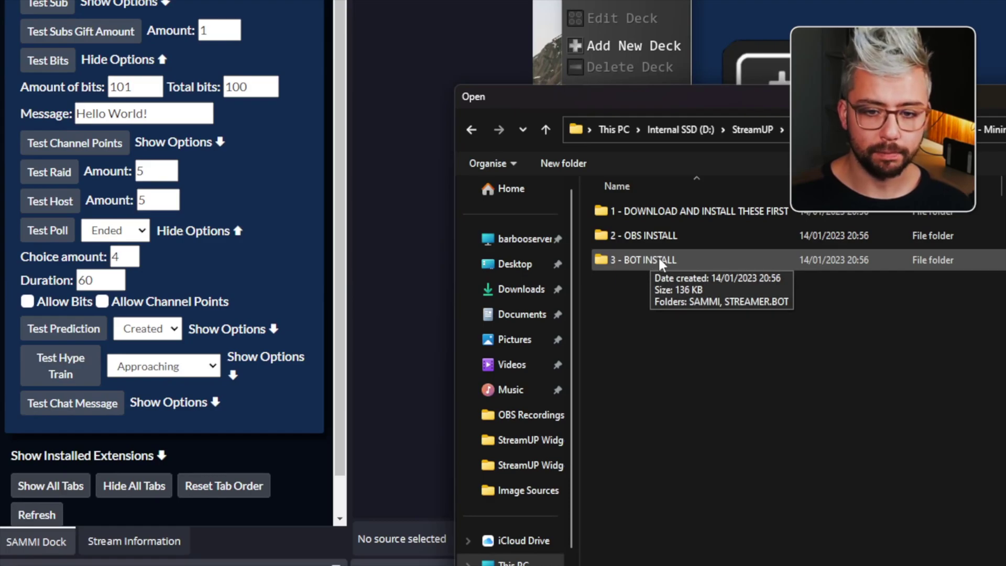
double_click(645, 260)
double_click(620, 210)
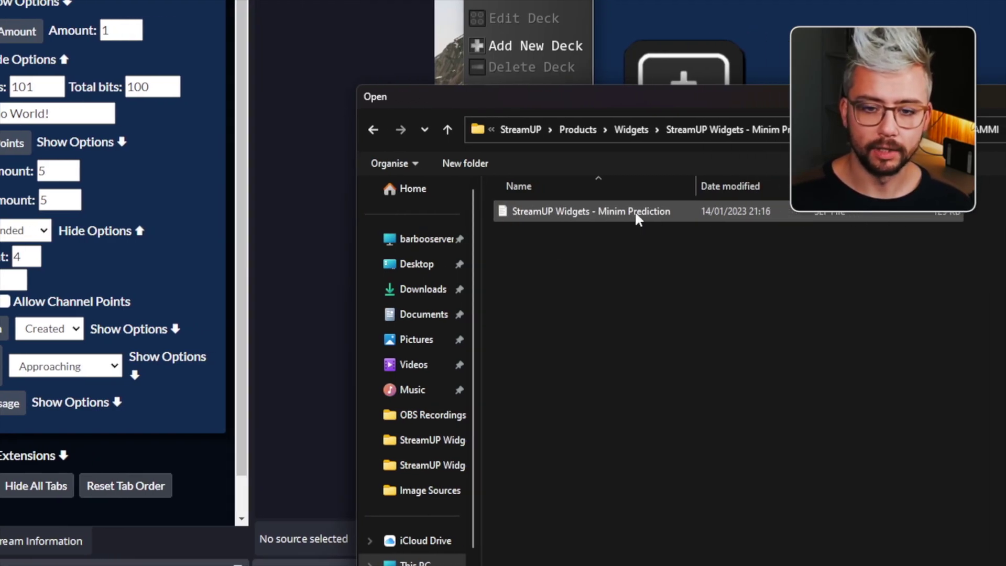
double_click(649, 212)
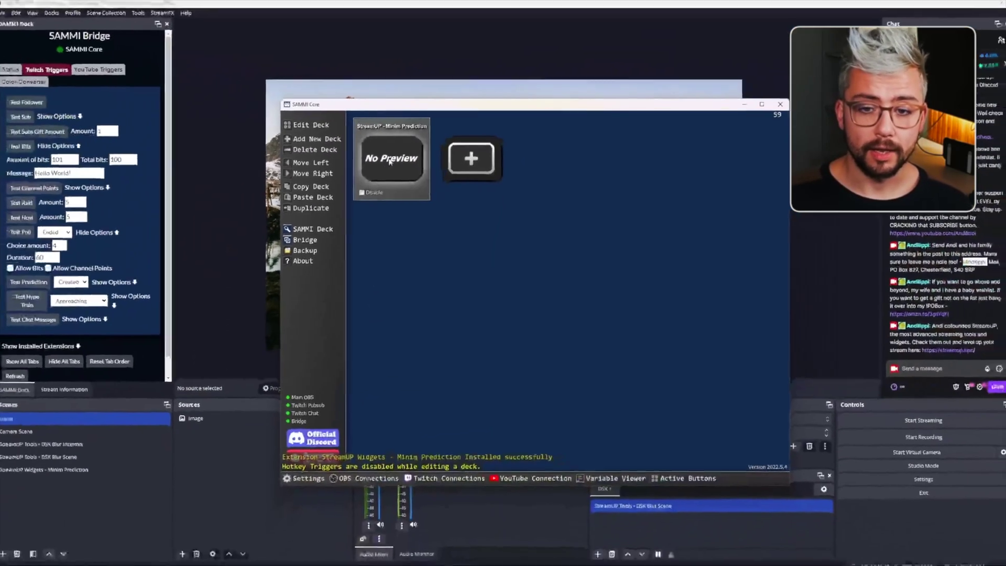
double_click(390, 160)
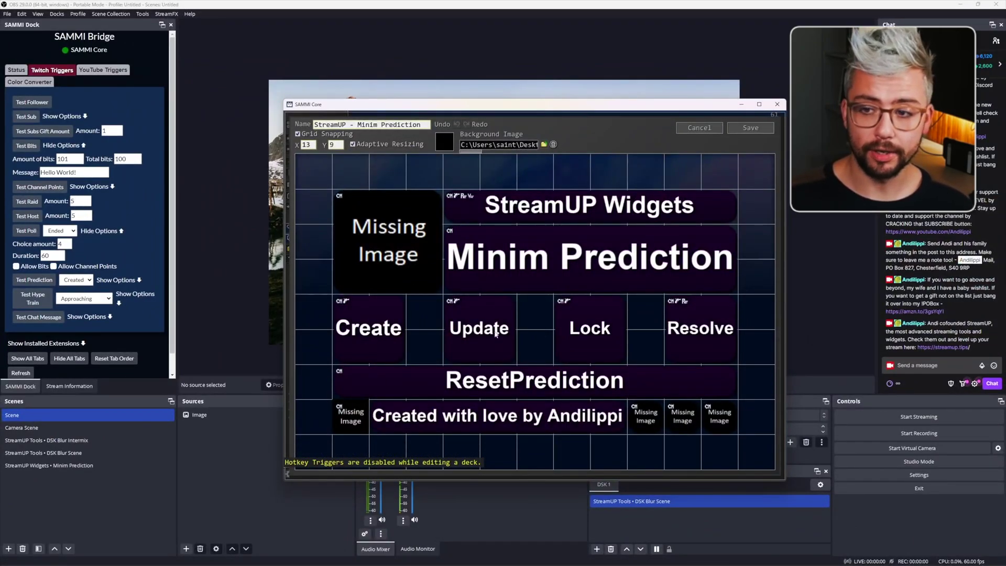
Save the deck and show Test Prediction options: 2 outcomes, 60-second duration.
click(750, 128)
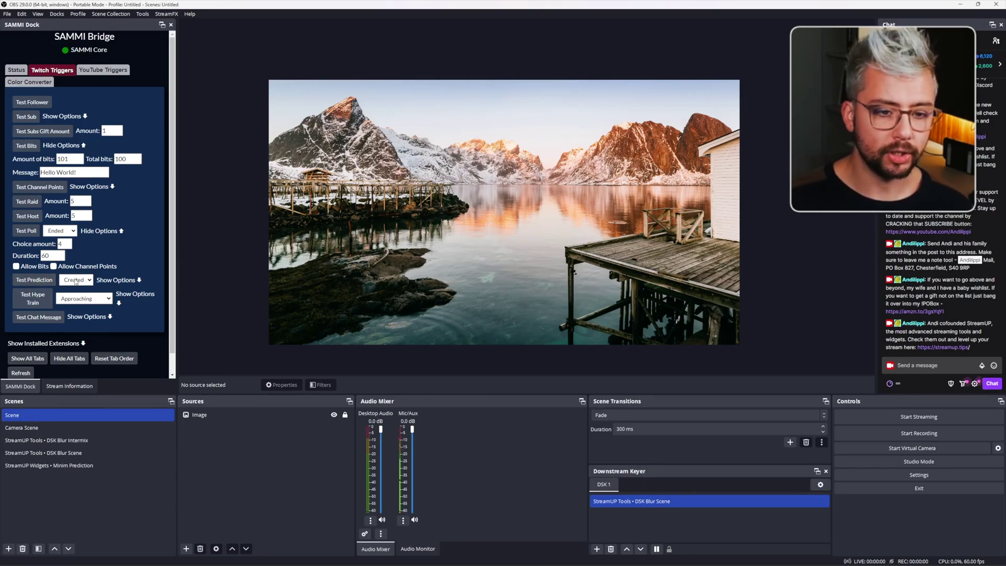
click(128, 281)
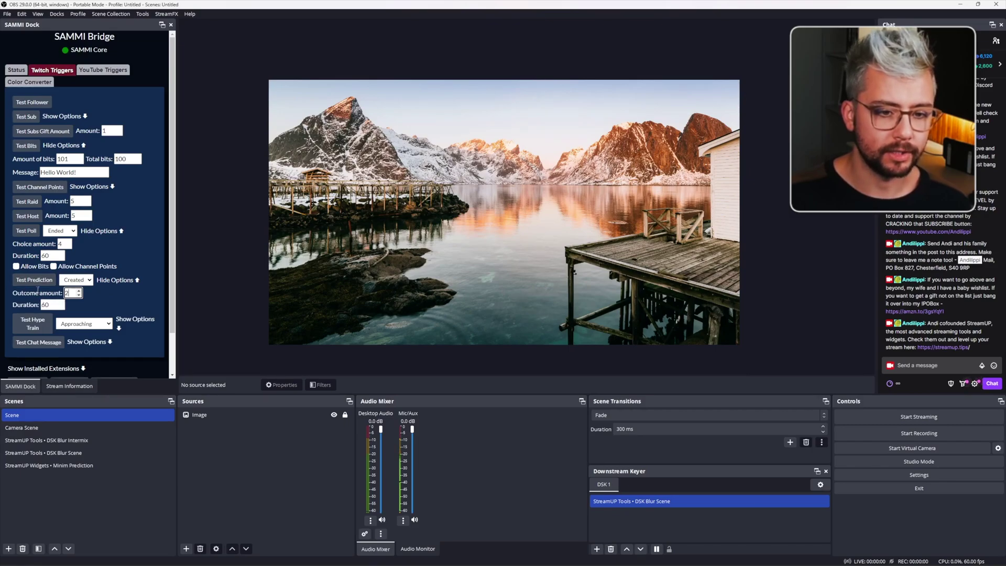
Fire a test prediction in the Created stage, then again in the Voted stage.
click(38, 281)
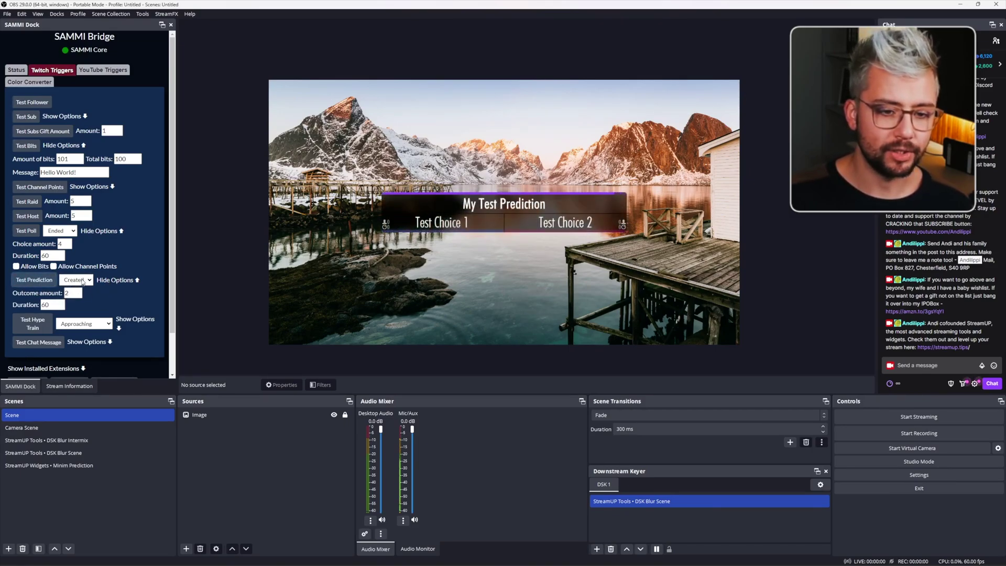
click(82, 282)
click(78, 298)
click(42, 282)
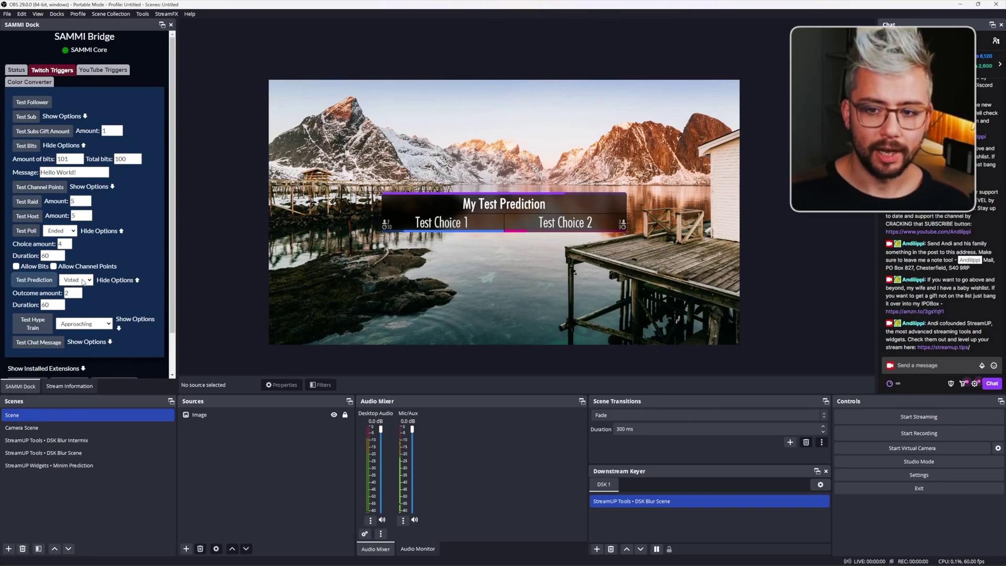
Fire the test prediction at the Locked stage, then at Resolved.
click(86, 281)
click(67, 306)
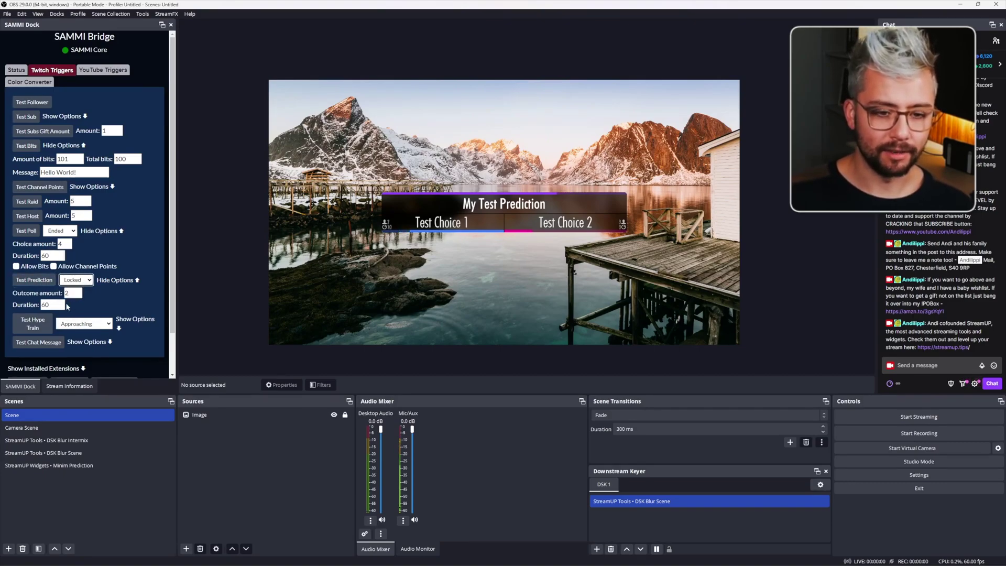
click(46, 282)
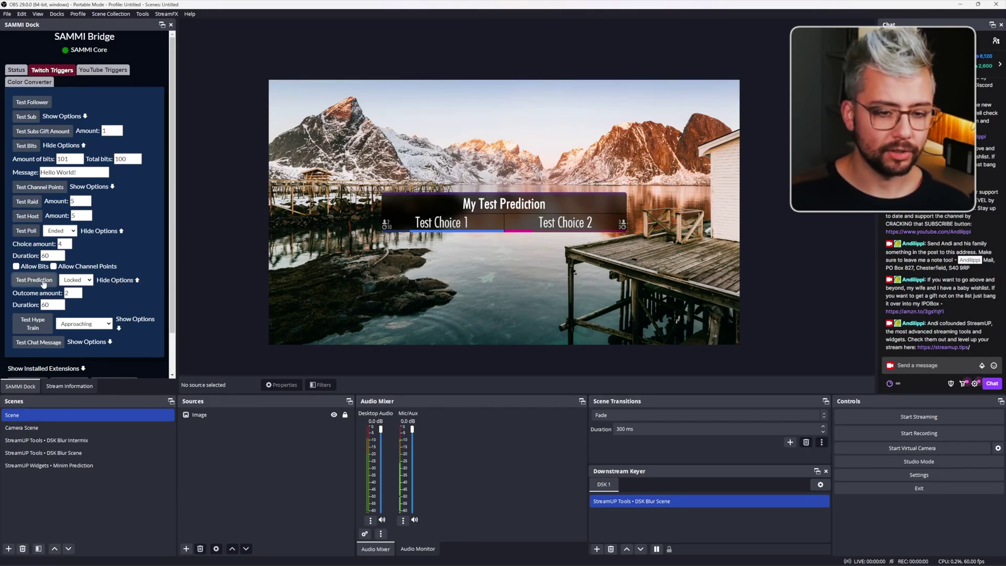
click(100, 280)
click(82, 280)
click(86, 309)
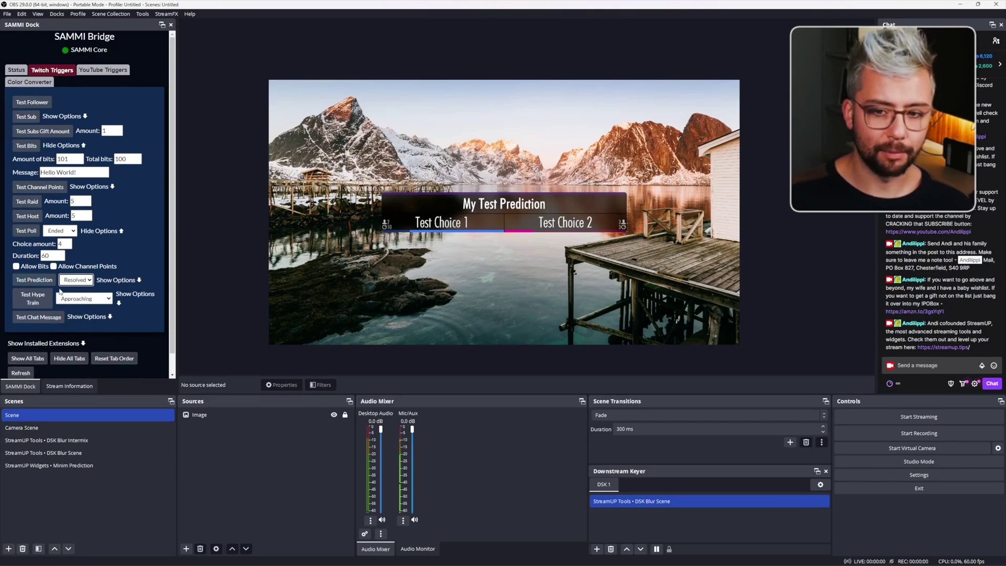
click(34, 279)
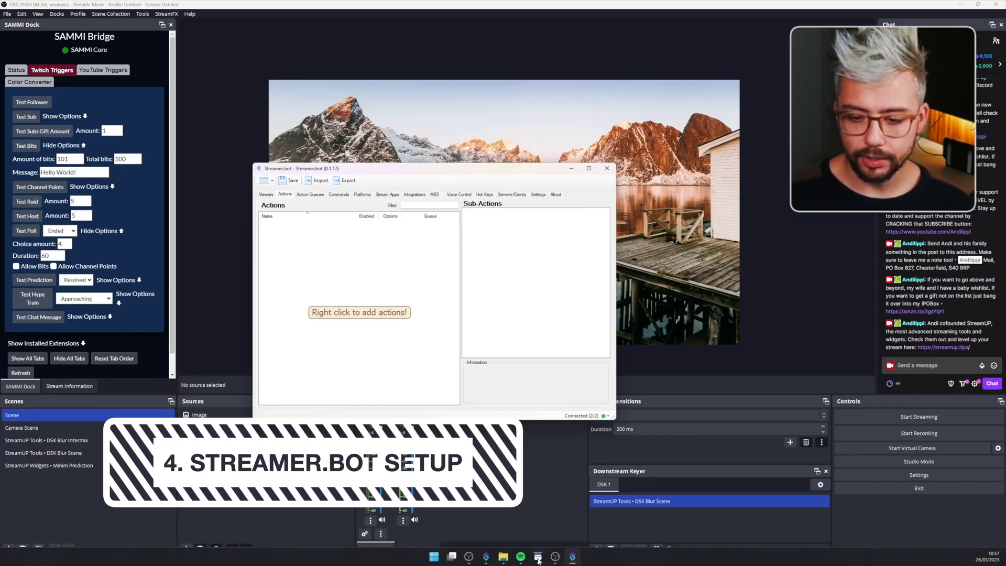
Open the 3 - BOT INSTALL folder inside the widget's v1.0.0 folder.
key(alt+Tab)
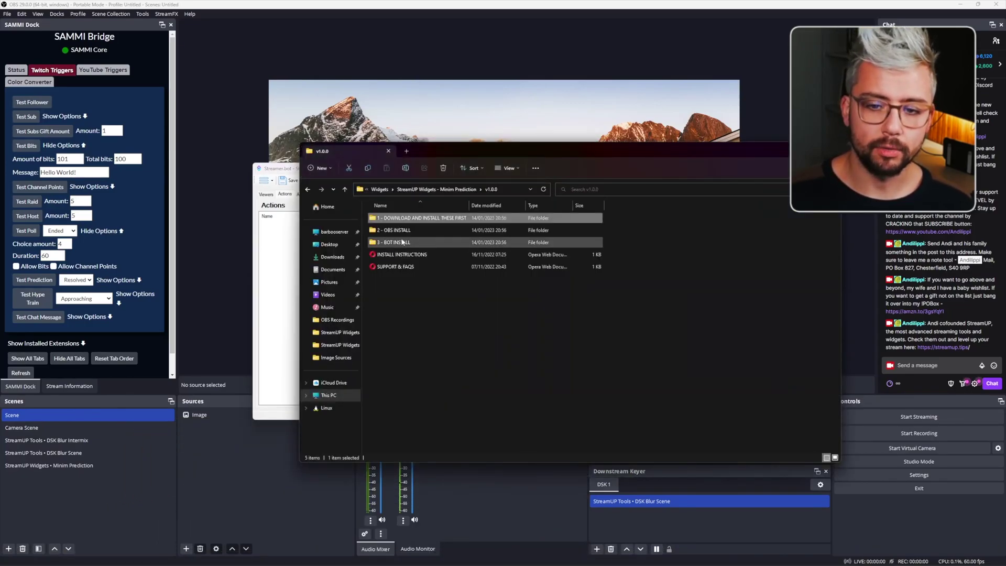
double_click(393, 242)
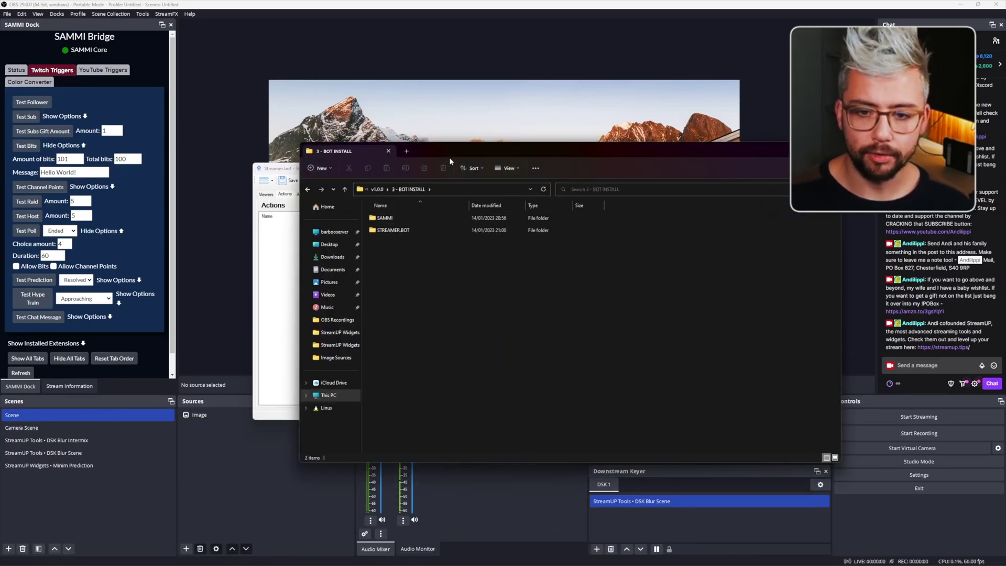
Open the STREAMER.BOT folder and drop the Minim Prediction .sb file onto Streamer.bot's Import window.
drag(451, 155, 561, 154)
double_click(495, 228)
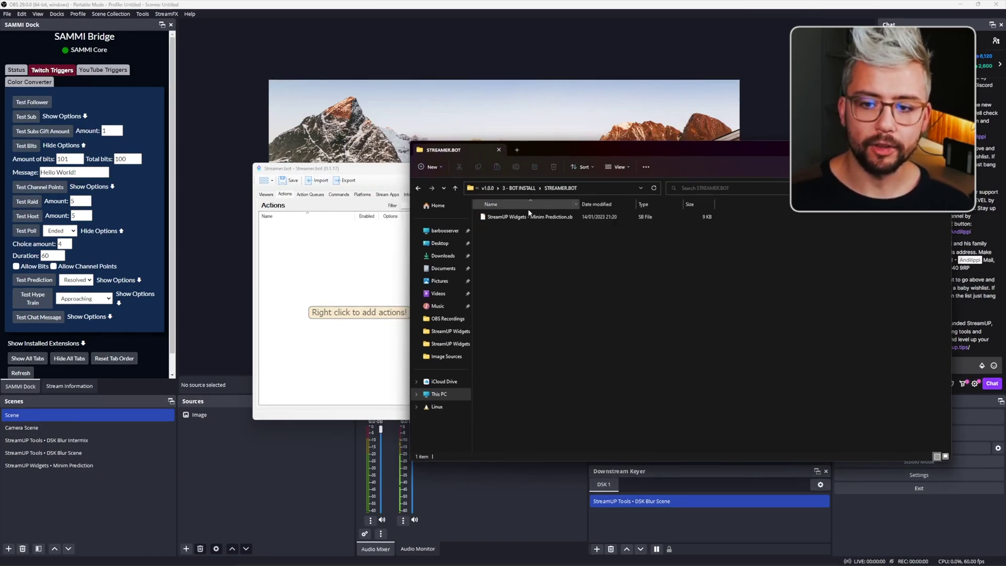
click(344, 265)
click(319, 181)
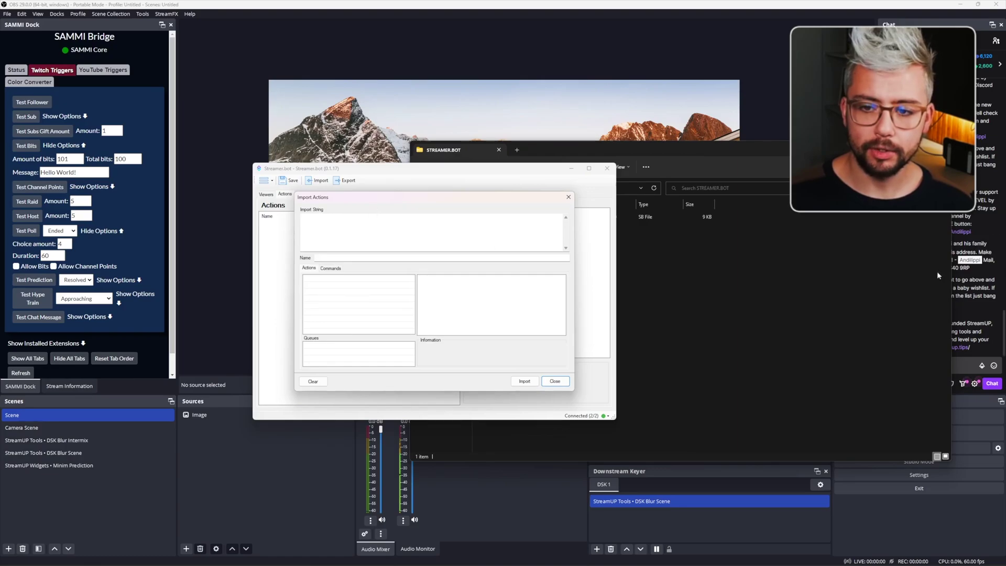
click(618, 231)
drag(576, 216, 539, 247)
drag(371, 246, 370, 244)
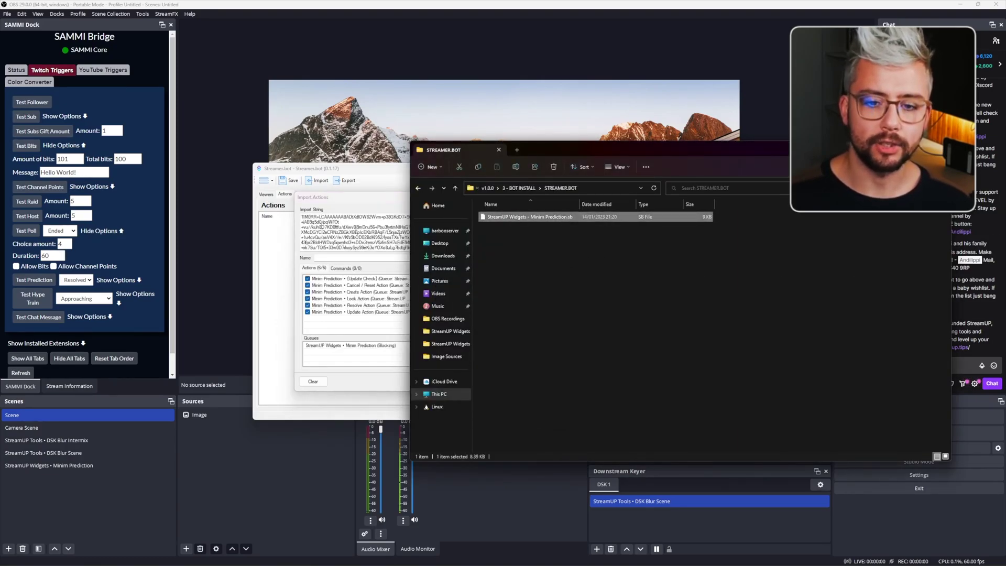
click(332, 272)
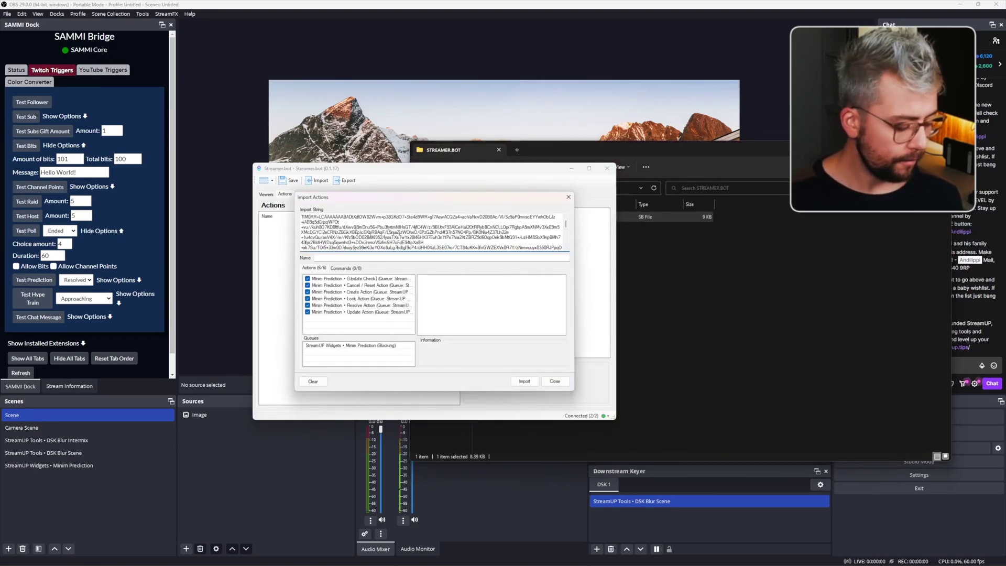
Clear the import string and copy the .sb file's full encoded text from Notepad.
key(ctrl+a)
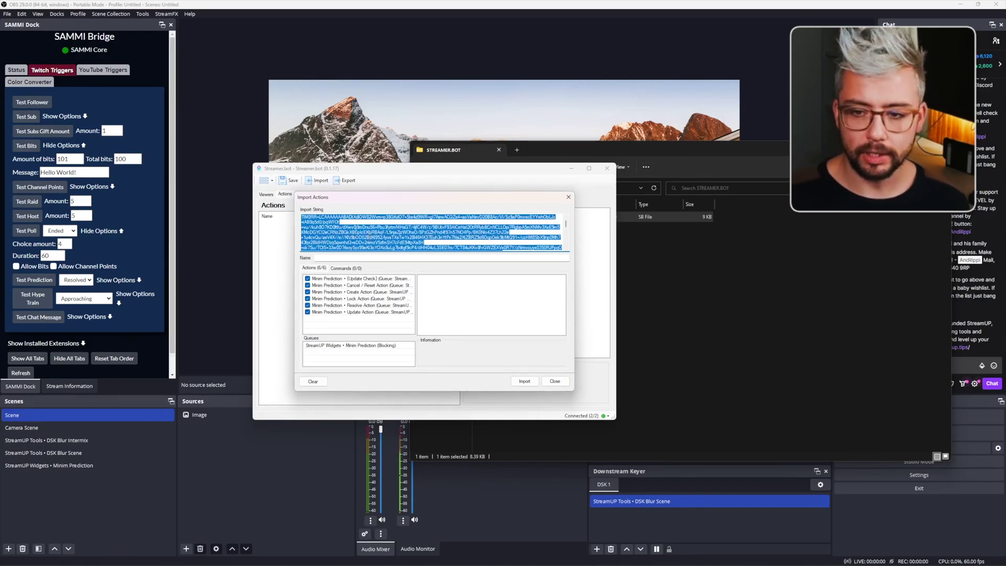
key(Delete)
click(659, 269)
double_click(525, 216)
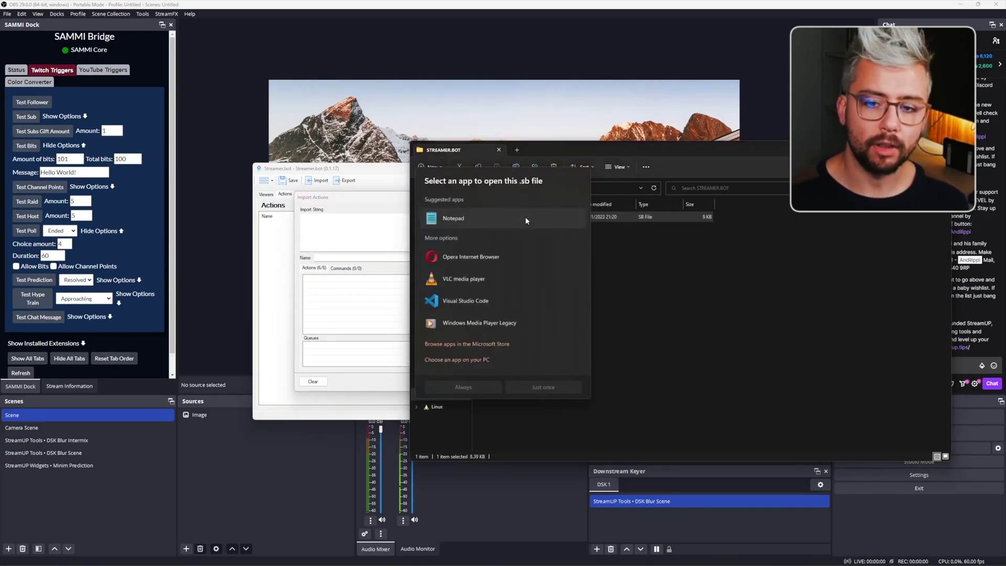
double_click(477, 212)
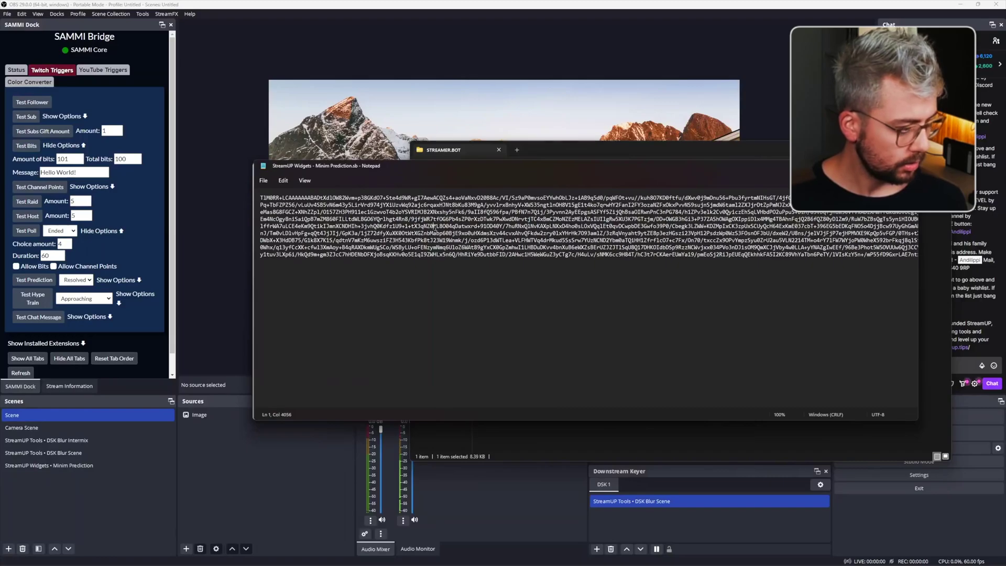
key(ctrl+a)
right_click(435, 229)
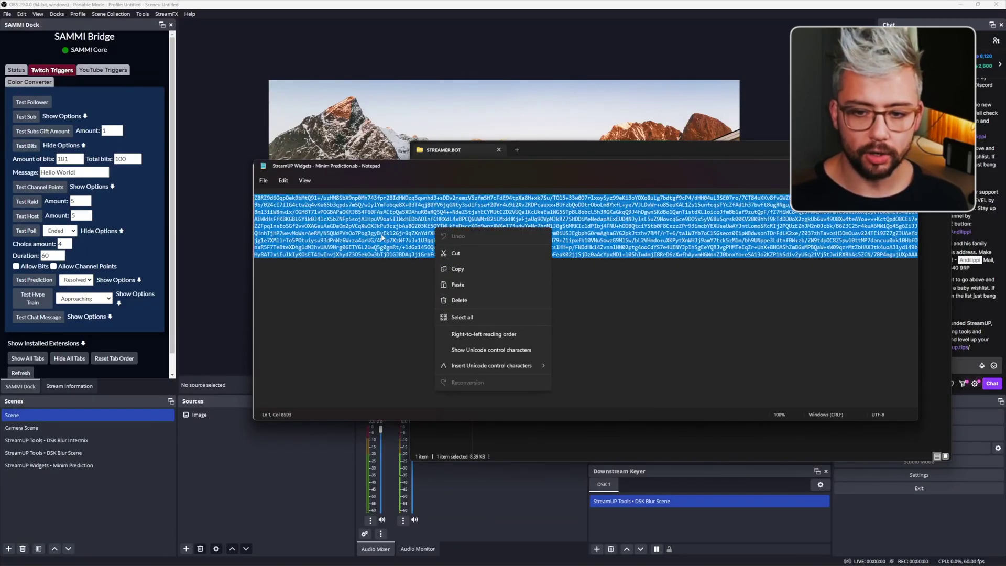
click(458, 269)
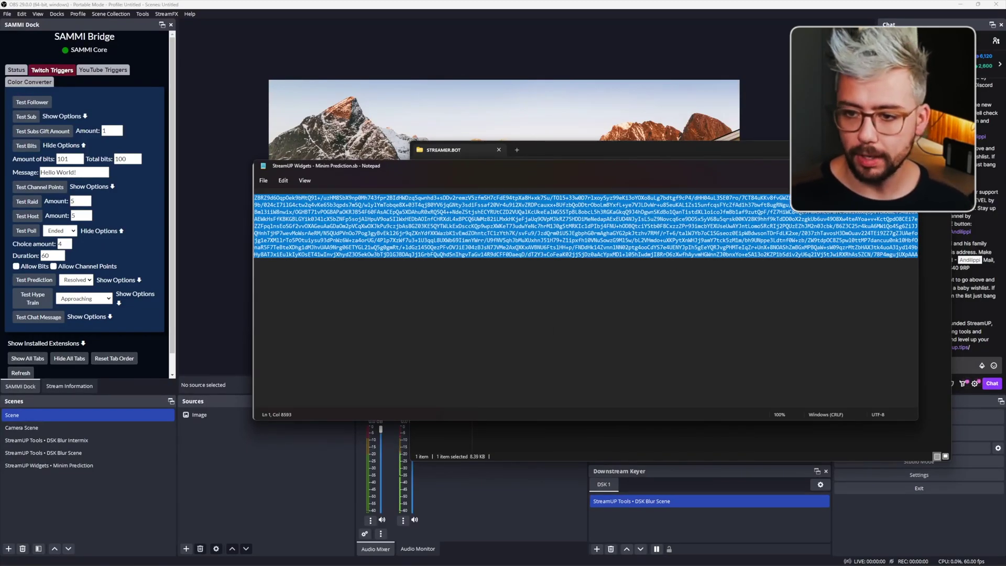
Paste the copied string into Streamer.bot's Import String box.
key(alt+Tab)
click(317, 180)
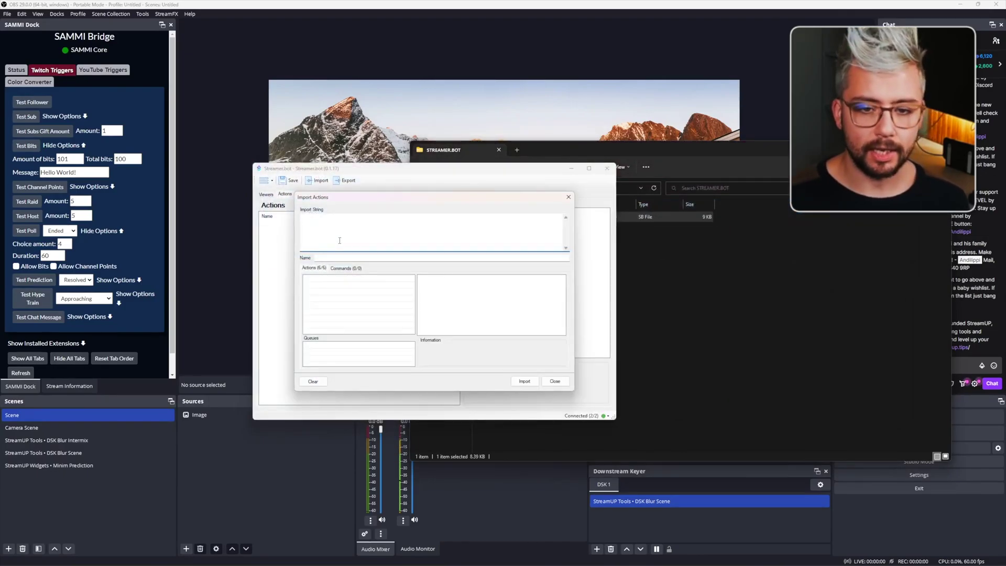
key(ctrl+v)
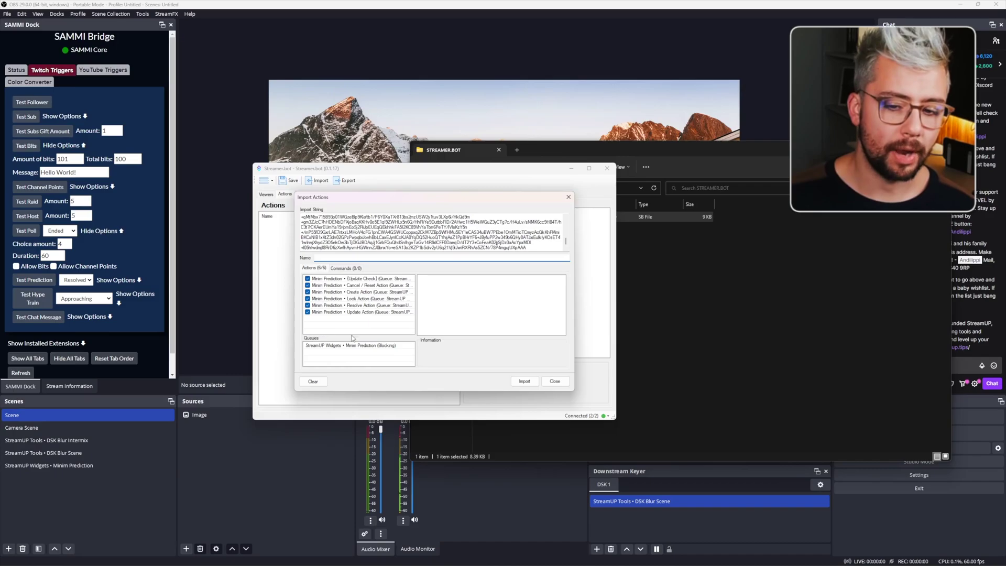
Import the Minim Prediction actions and inspect their sub-actions, including Update Action.
click(525, 381)
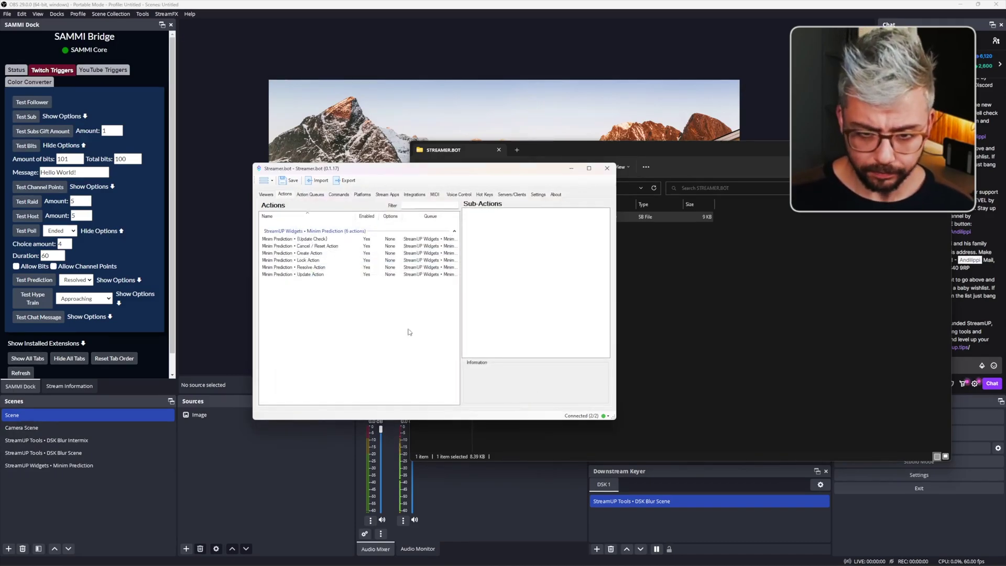
click(325, 246)
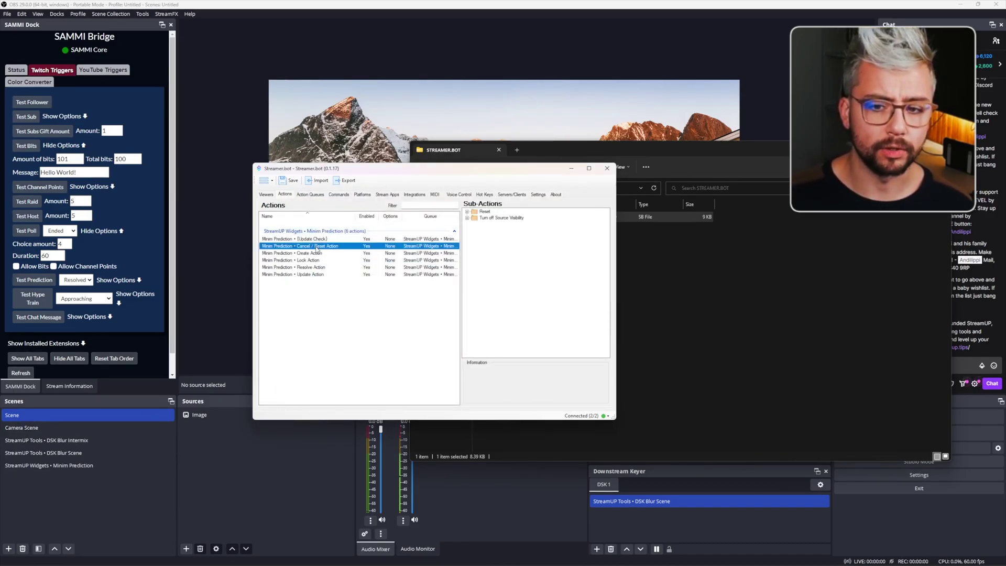
click(320, 253)
click(317, 268)
click(318, 275)
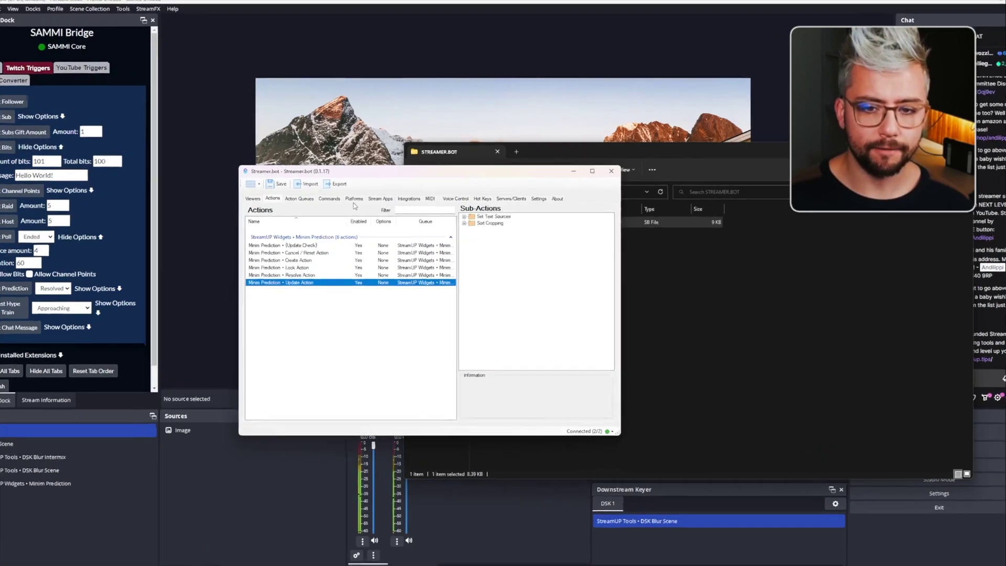
In Twitch Predictions events, assign Create Action to Created and Update Action to Updated.
click(362, 196)
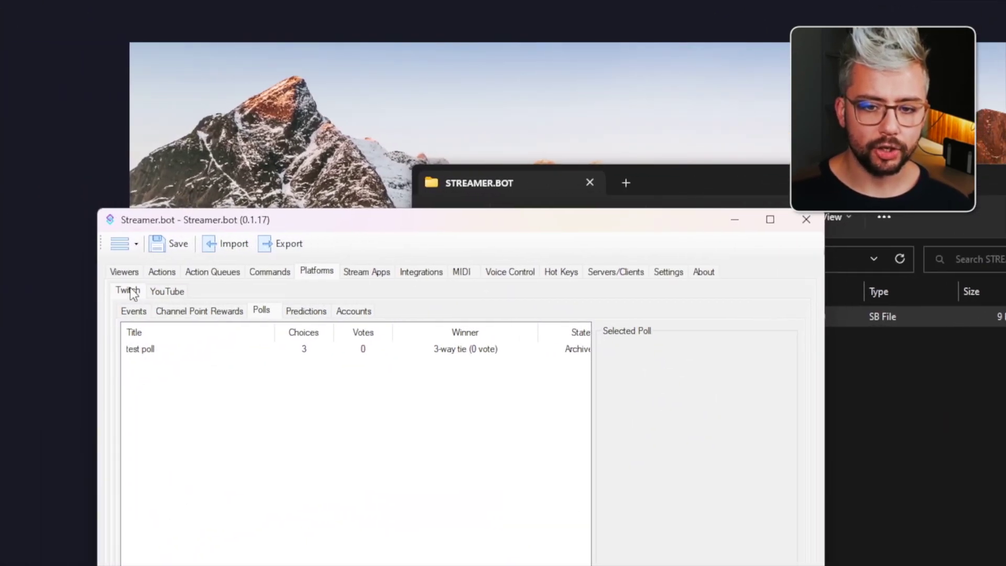
click(301, 313)
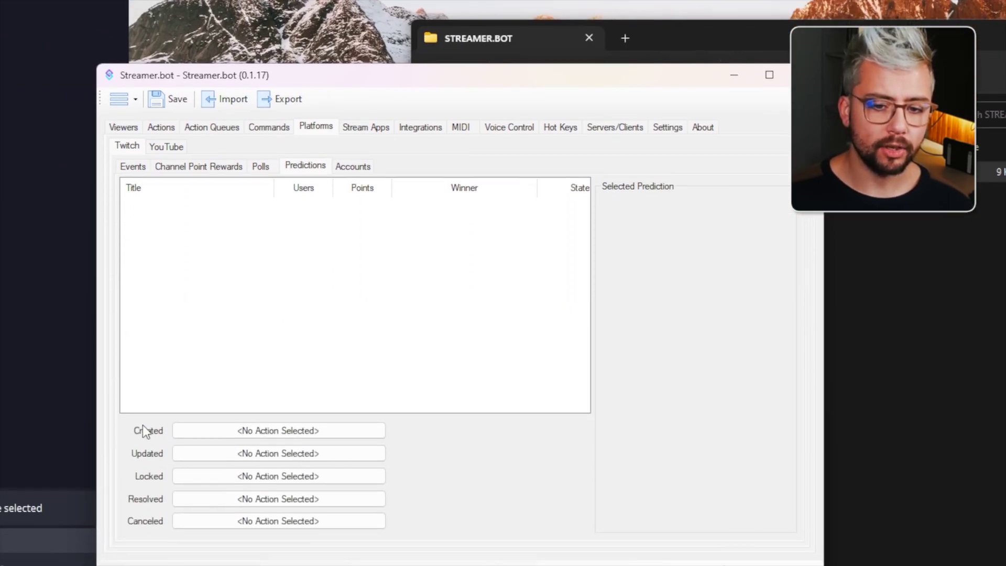
click(229, 430)
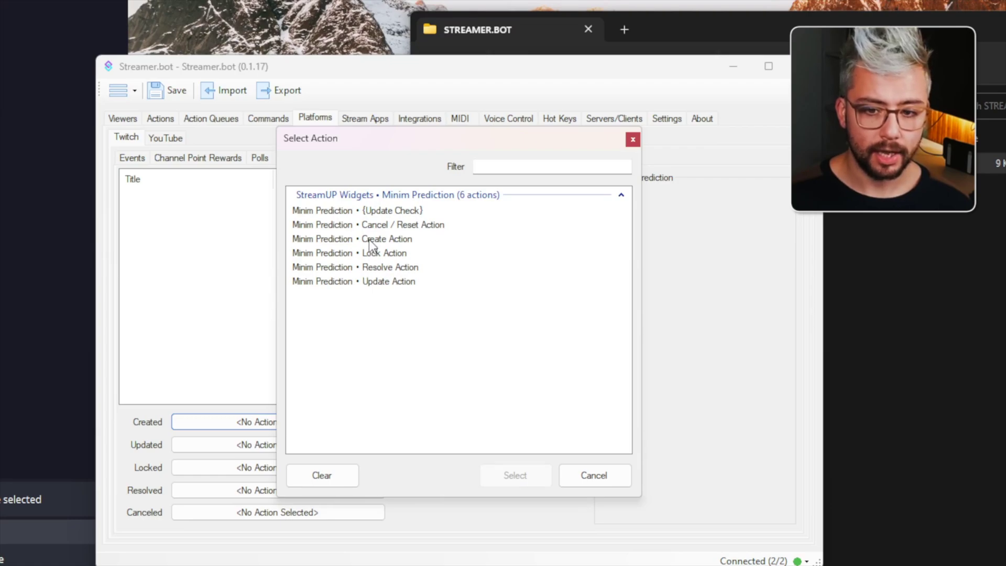
double_click(369, 240)
click(291, 444)
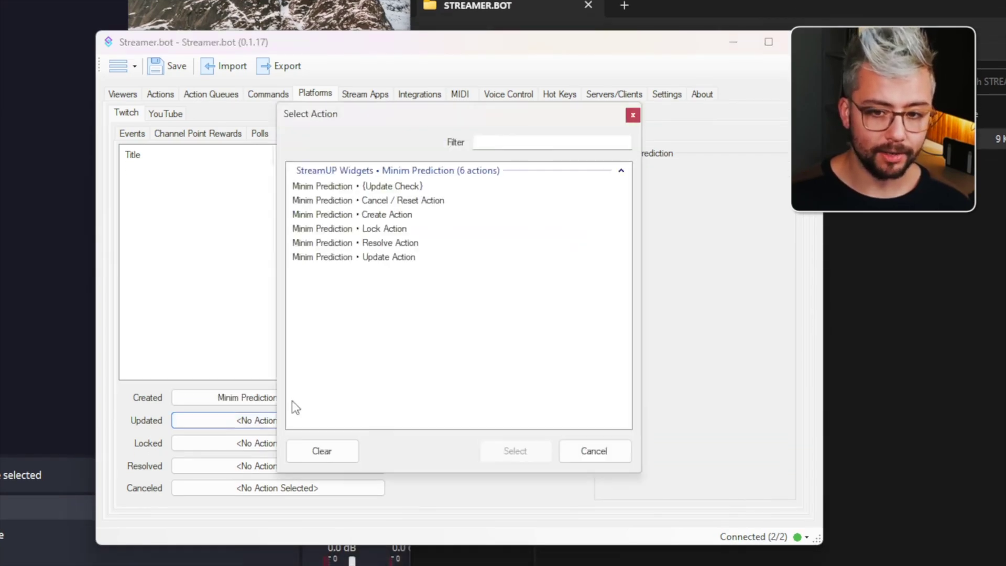
double_click(374, 257)
Assign Lock Action to Locked, Resolve Action to Resolved, and Cancel / Reset Action to Canceled.
click(236, 444)
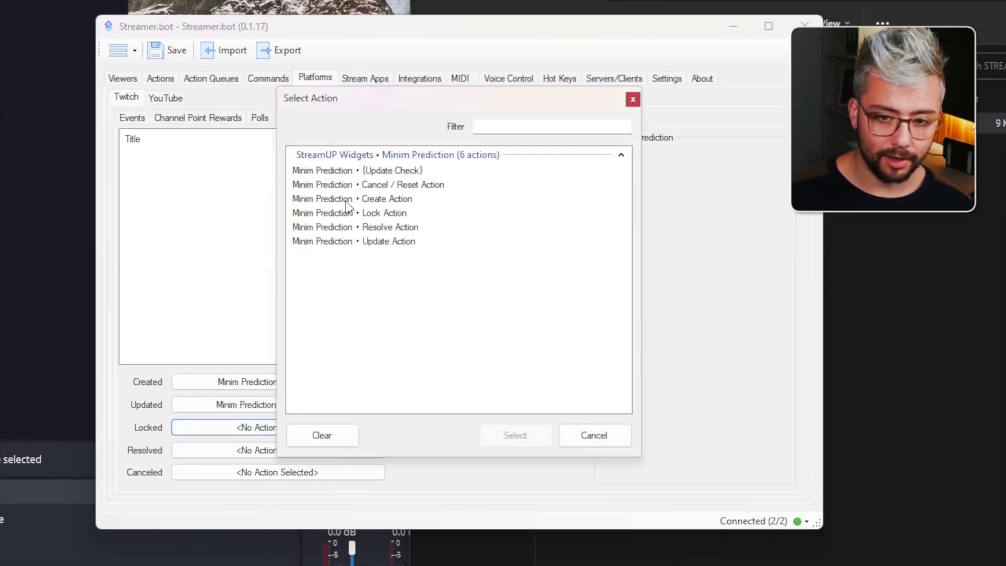
double_click(367, 212)
click(262, 449)
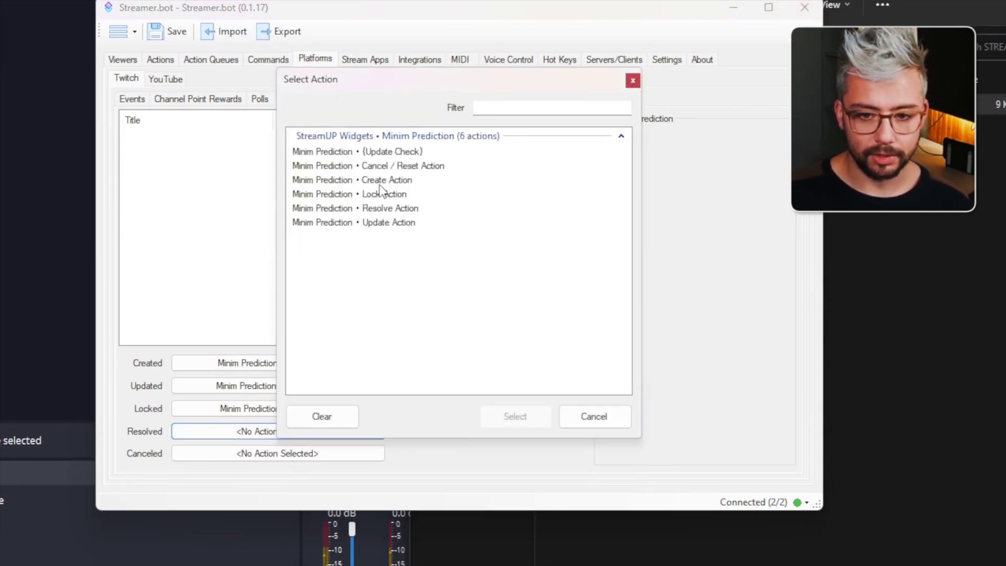
double_click(378, 209)
click(264, 452)
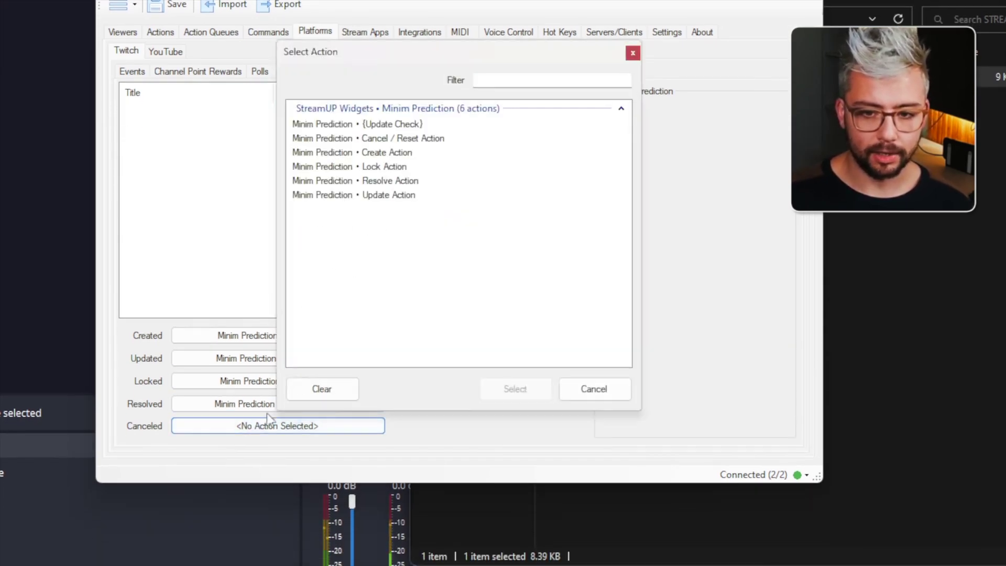
double_click(378, 138)
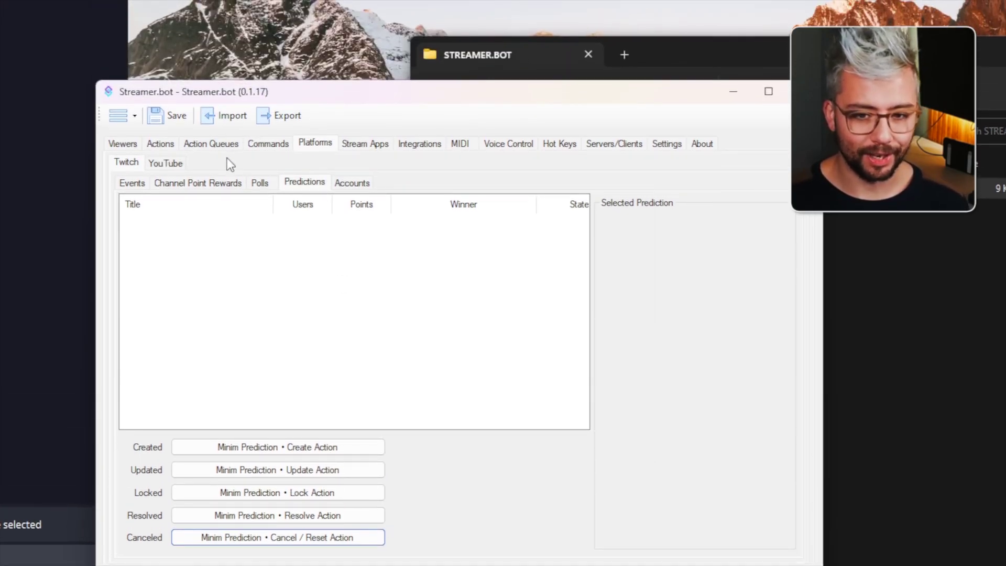
right_click(229, 268)
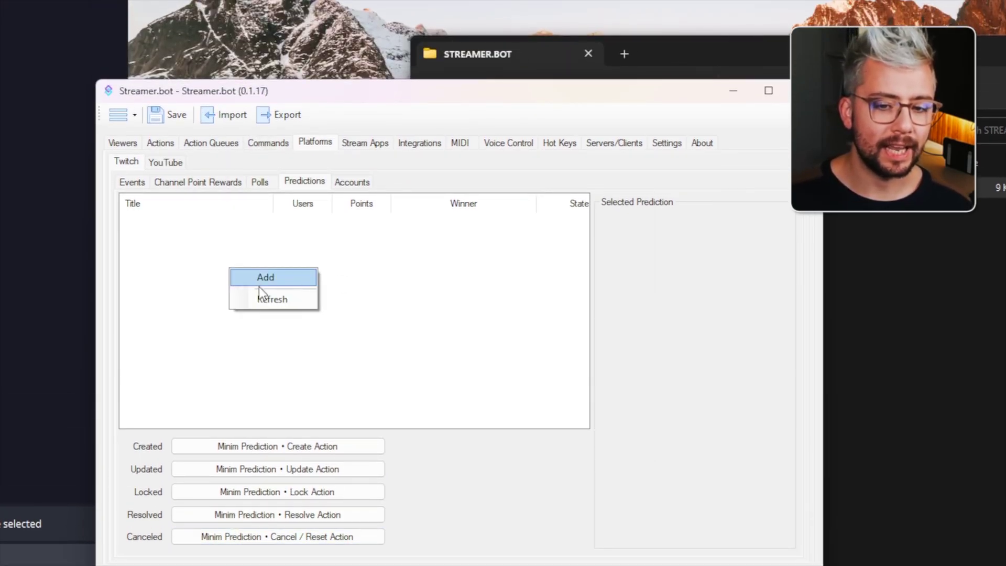
click(271, 278)
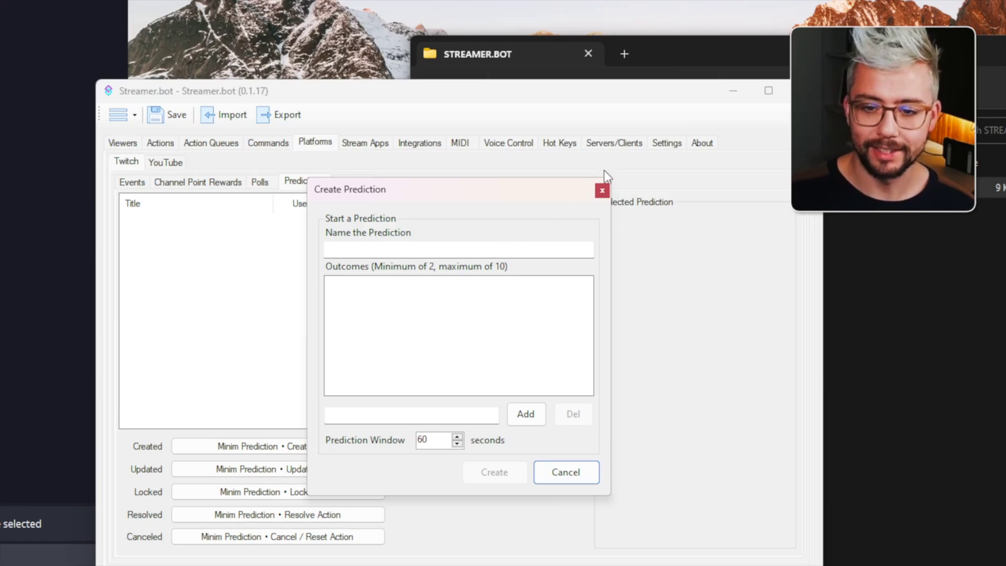
click(602, 190)
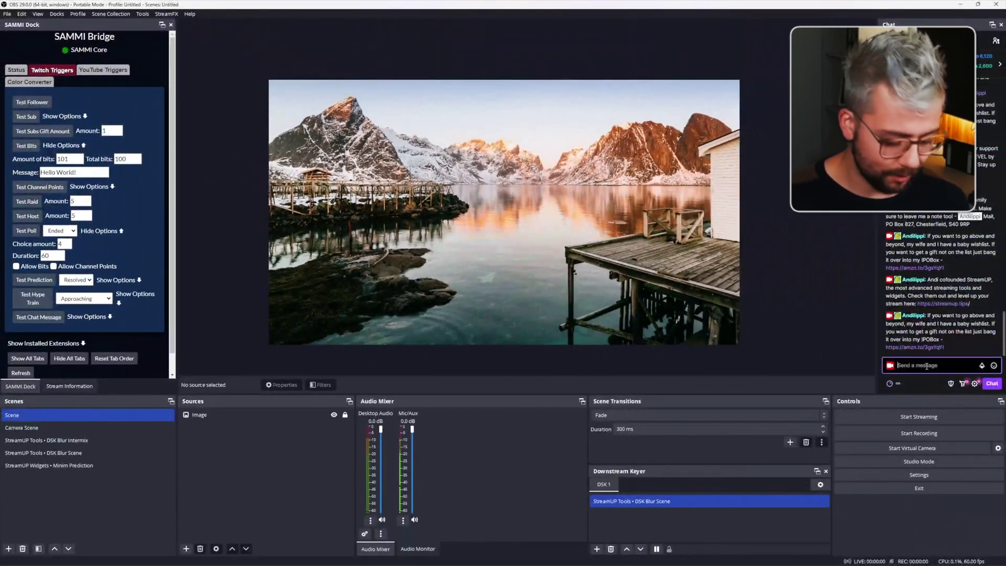
Start a 30-second 'Does this work?' prediction with Yes/No outcomes via /prediction.
text(/p)
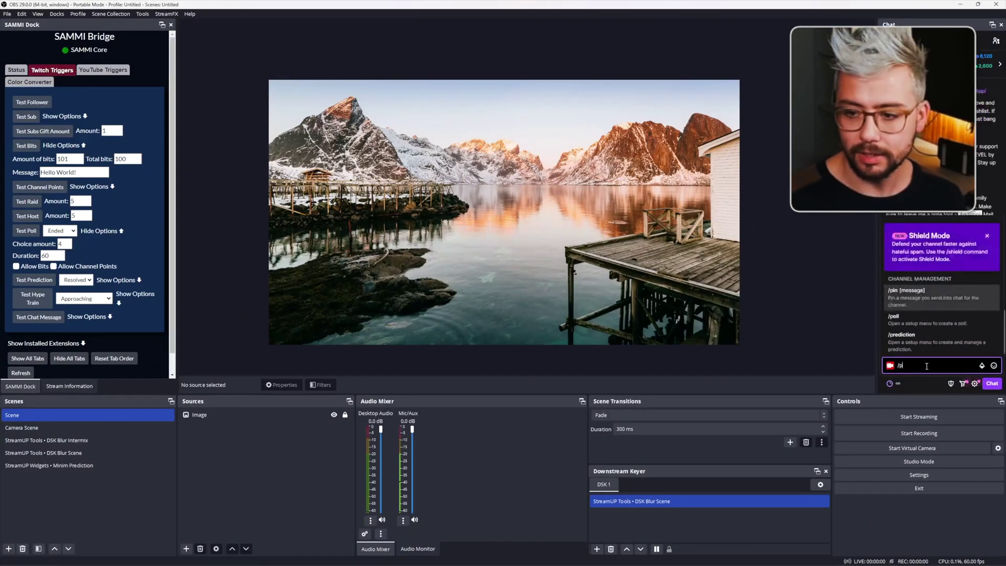
text(rediction)
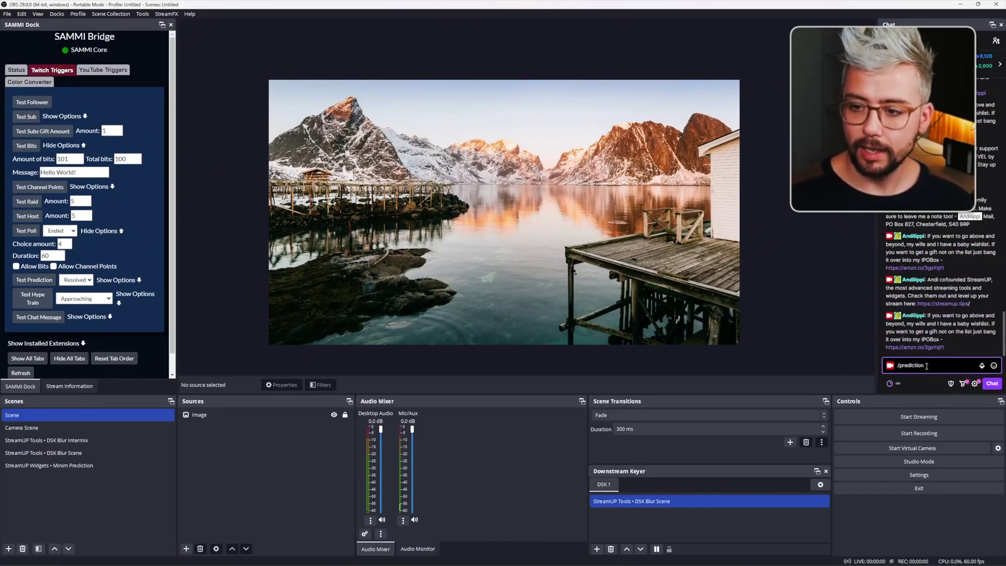
key(Return)
click(967, 286)
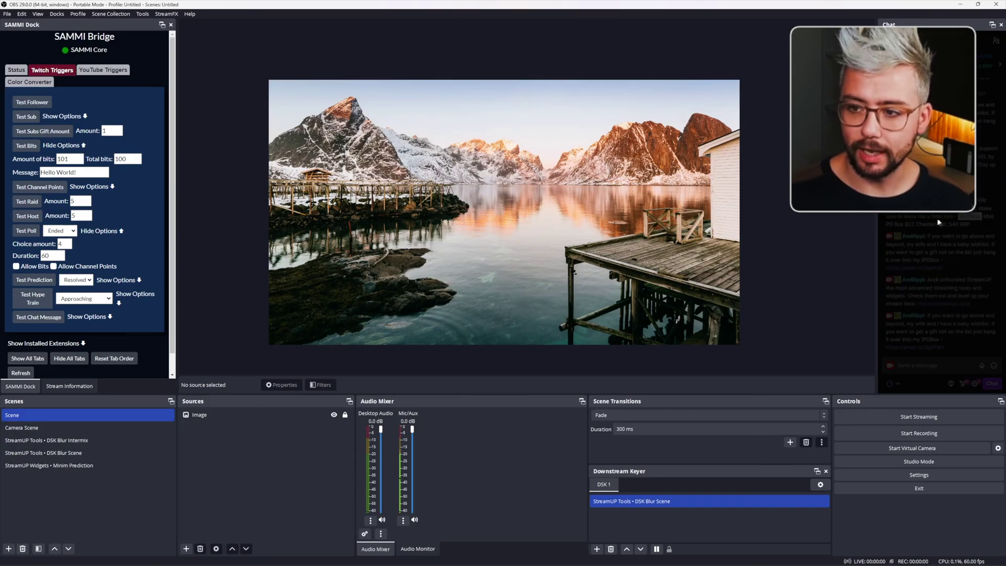
drag(876, 179, 719, 180)
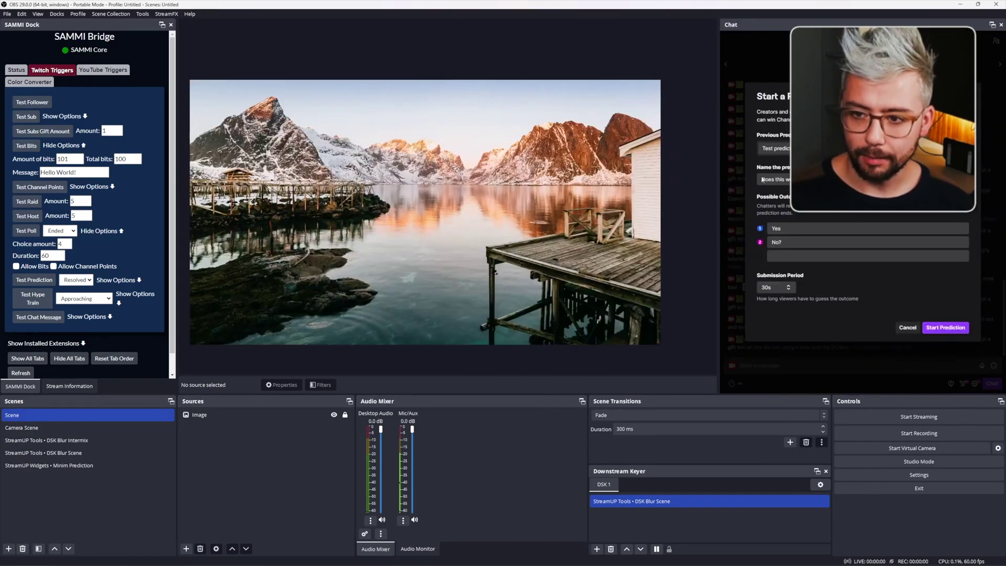
click(787, 290)
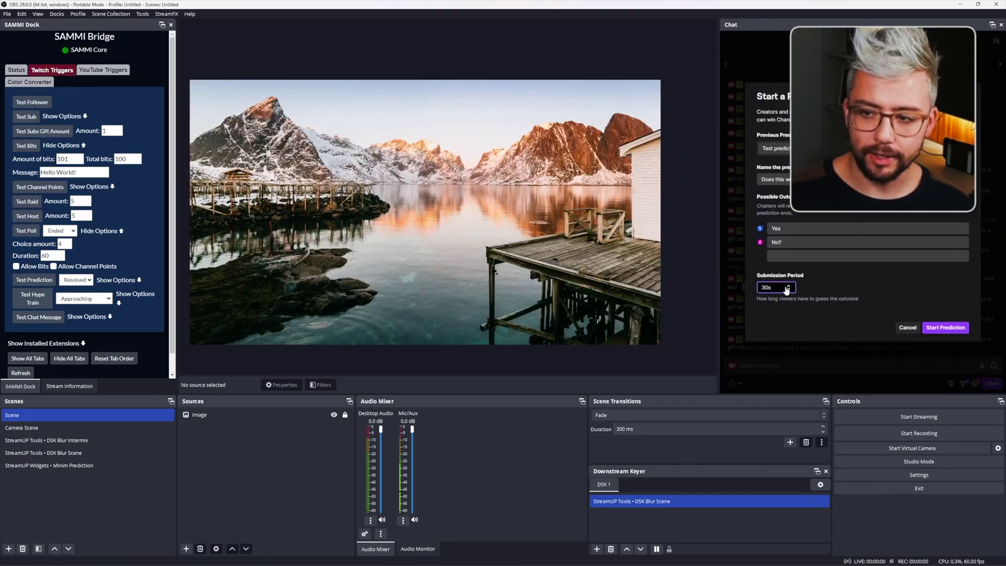
click(952, 329)
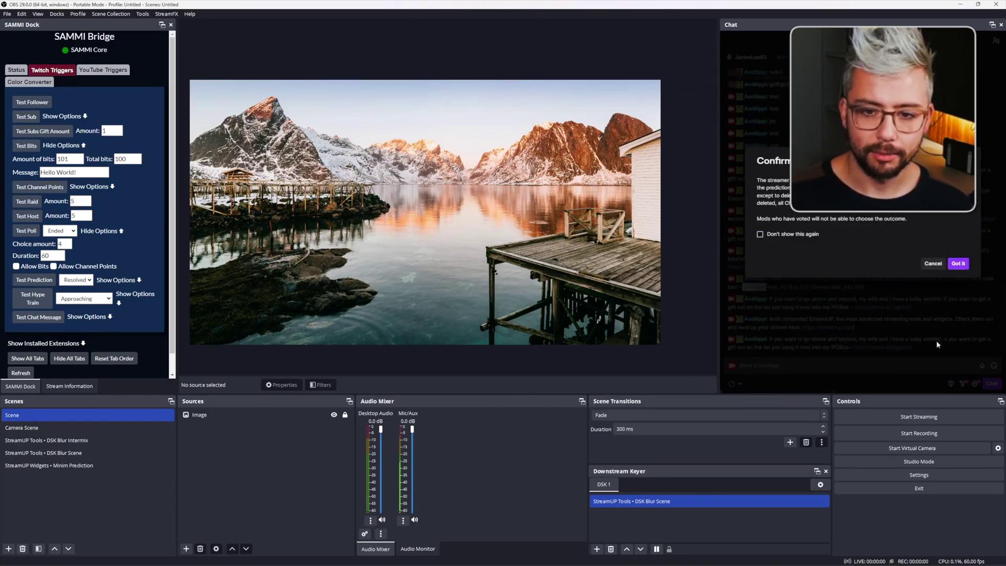
click(959, 265)
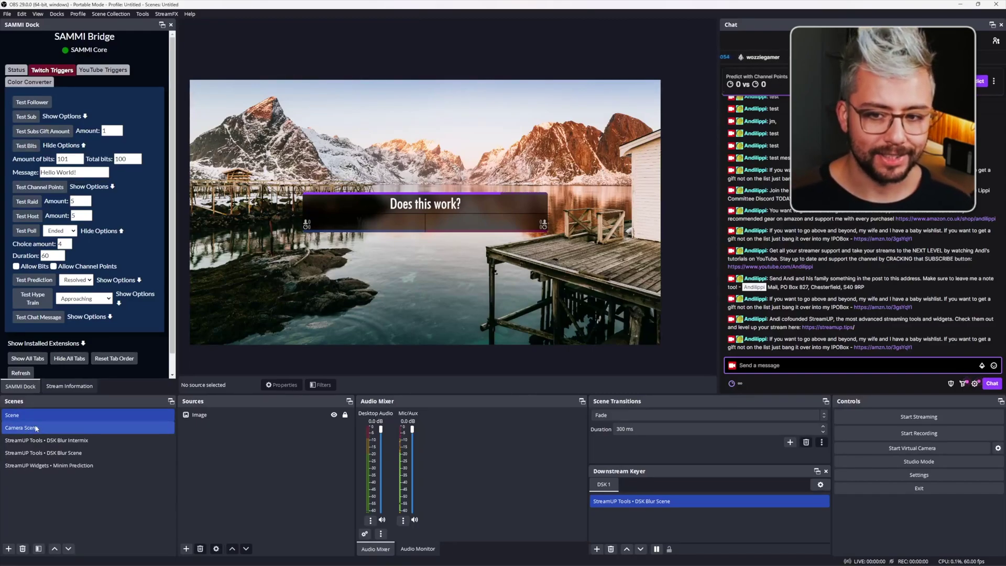
Complete the prediction with Yes as the winning outcome.
click(826, 364)
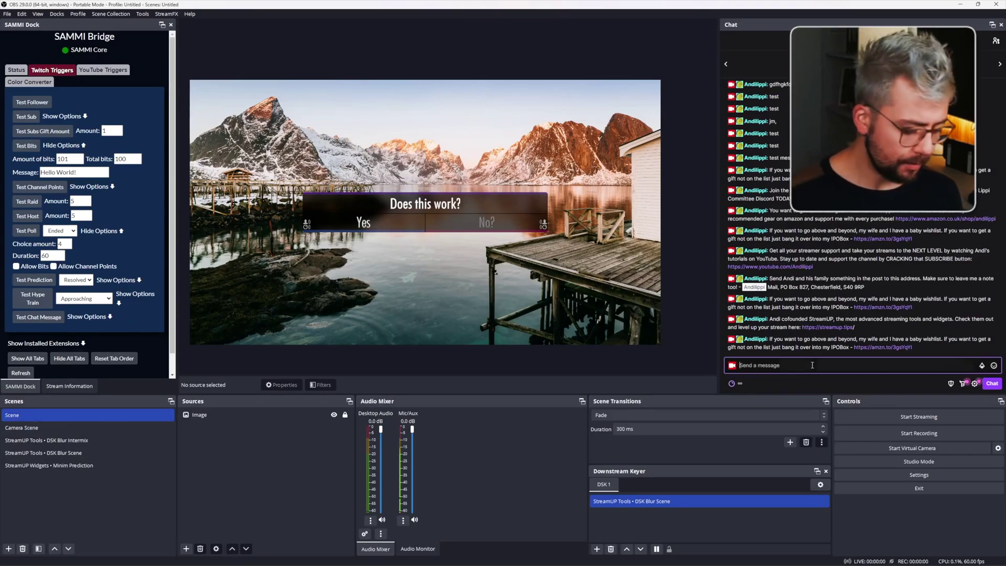
text(/prediction)
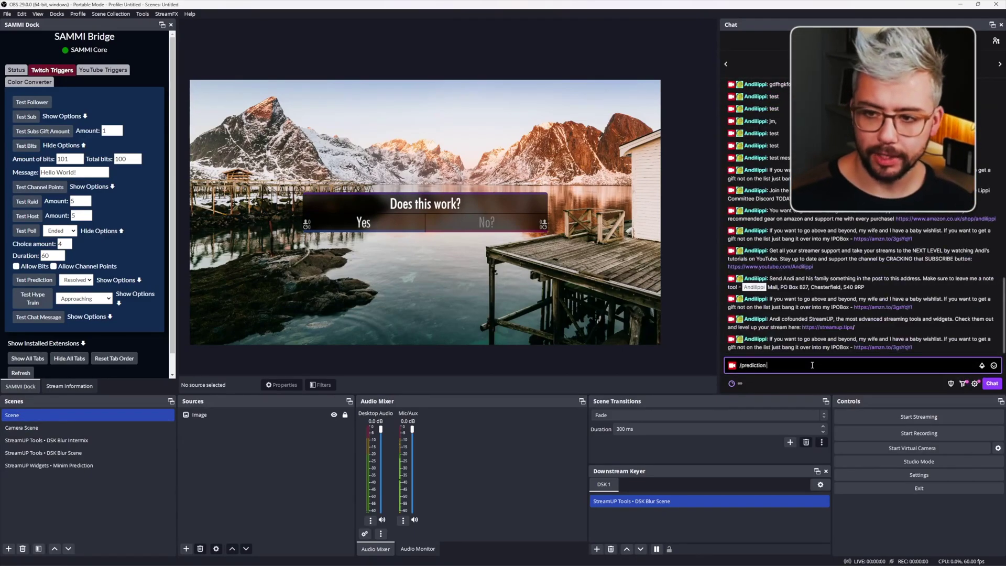
key(Return)
click(943, 257)
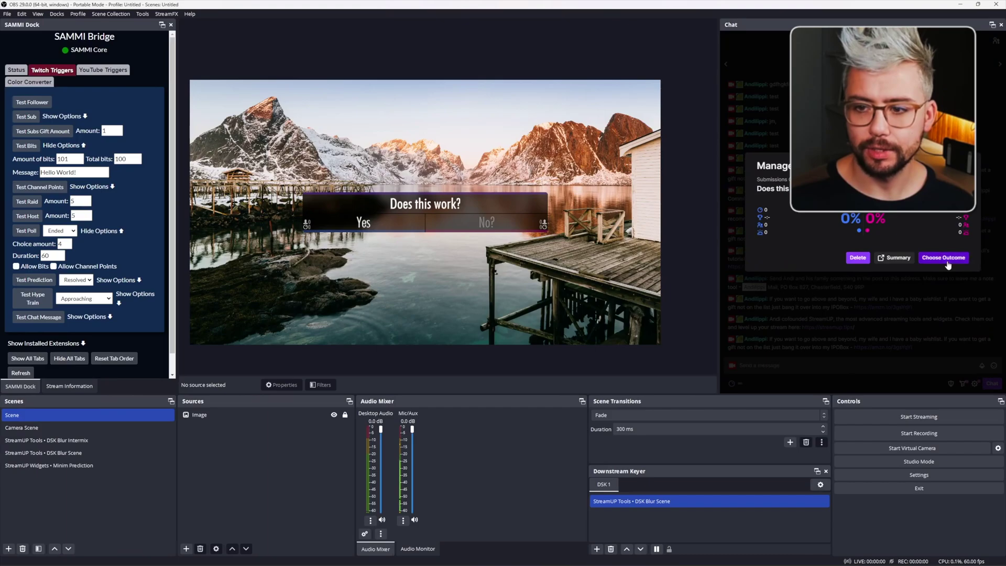
click(797, 212)
click(950, 260)
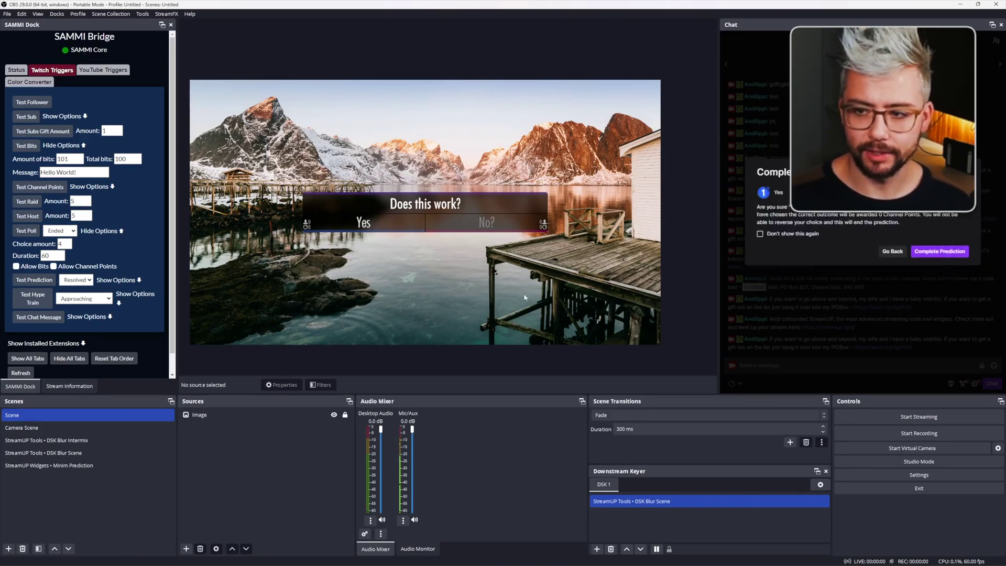
click(949, 251)
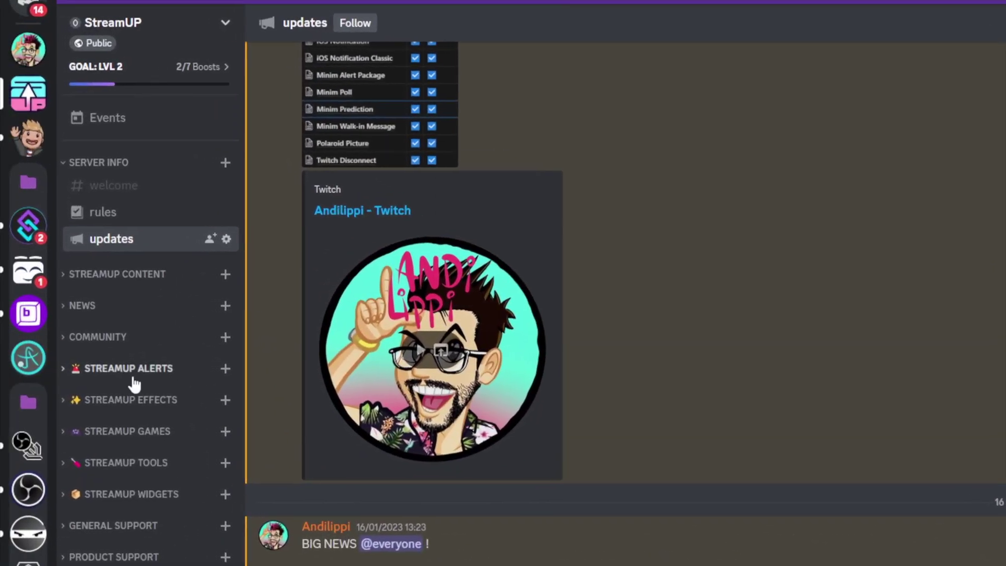
Expand the STREAMUP ALERTS category and open the final-fantasy-vii-alerts forum.
click(116, 371)
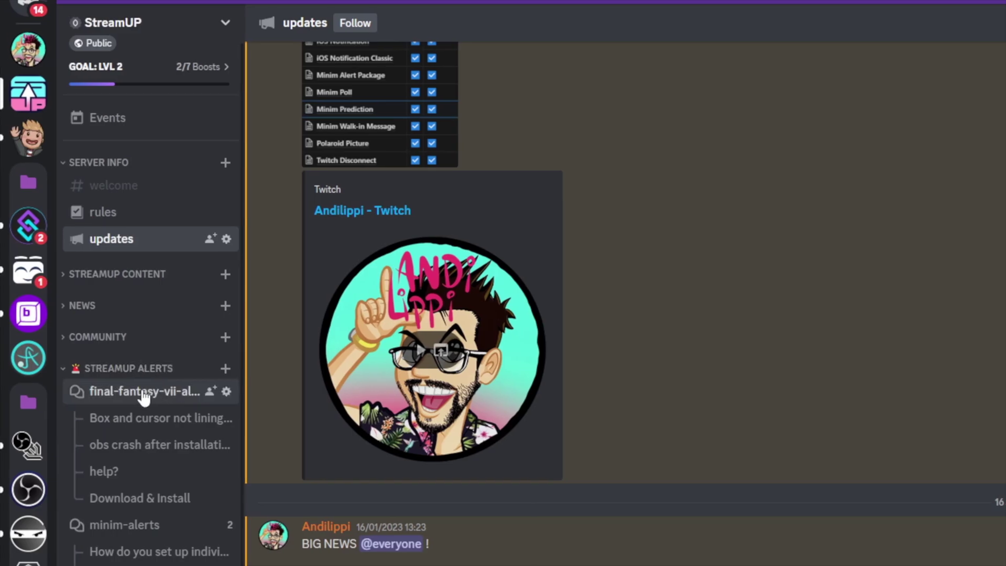
click(141, 391)
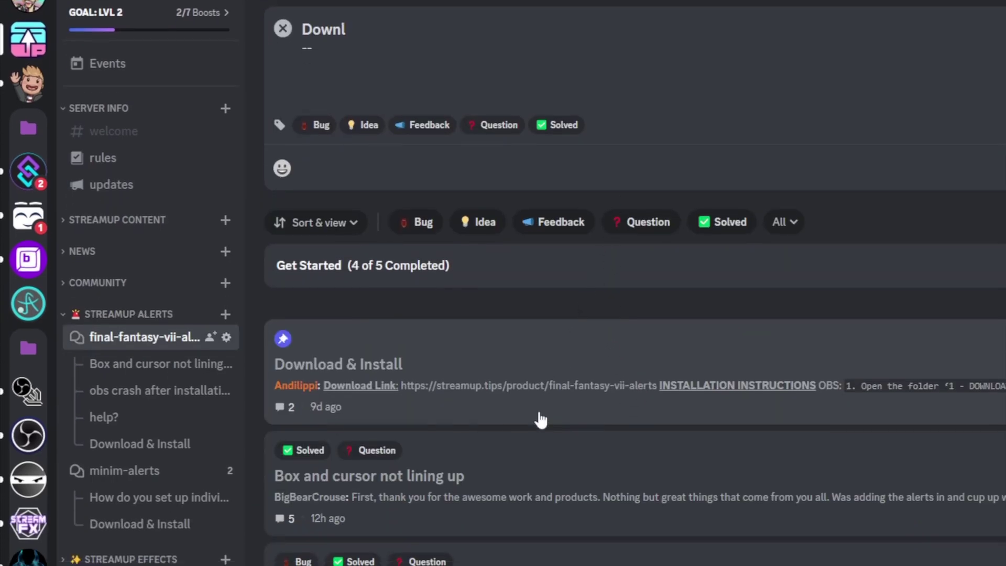